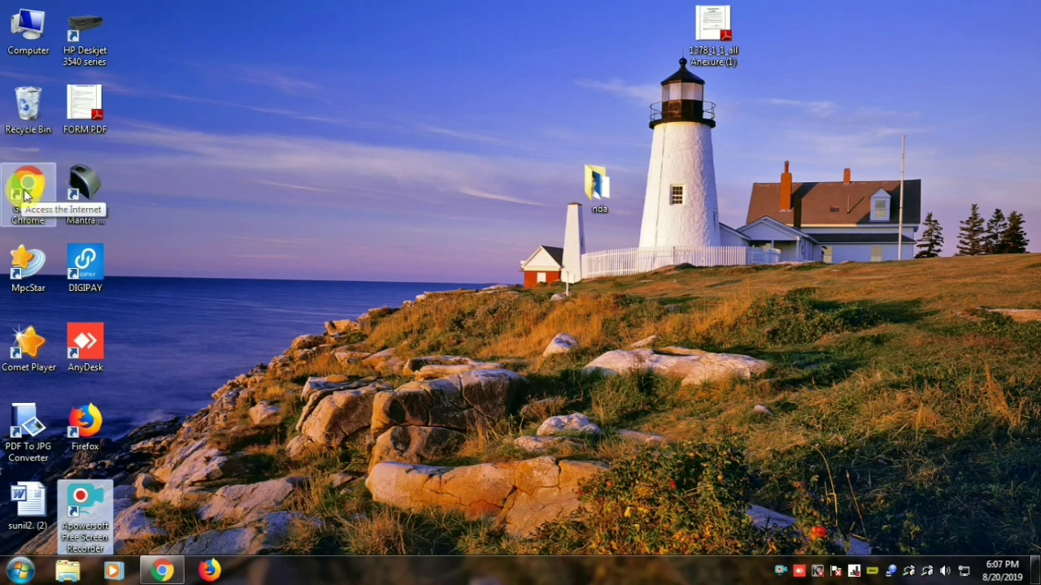
Step: Switch to the HDFC NetBanking page in Chrome and check the Current Account's holder name and available balance
click(159, 572)
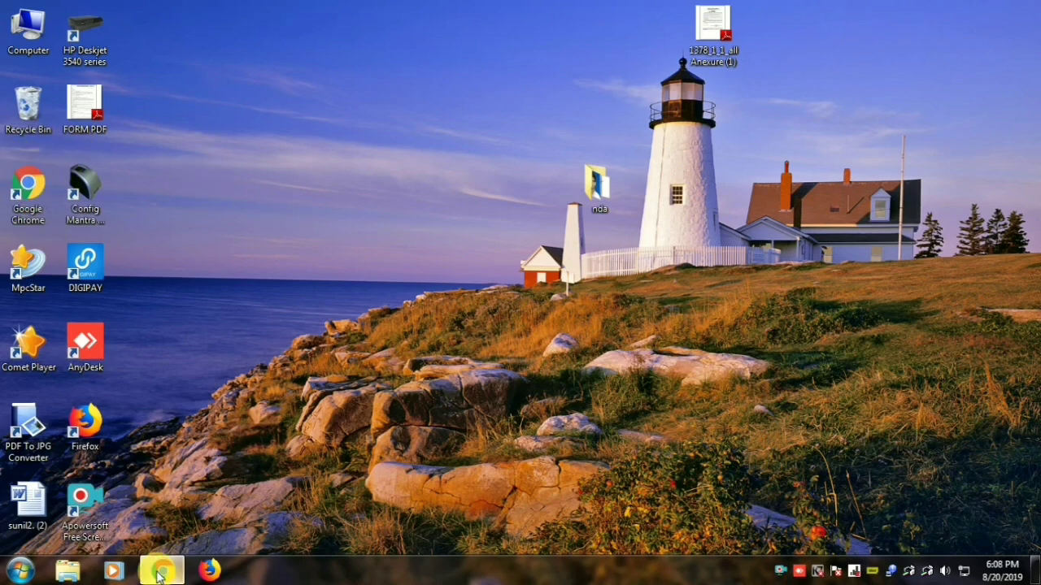
click(213, 456)
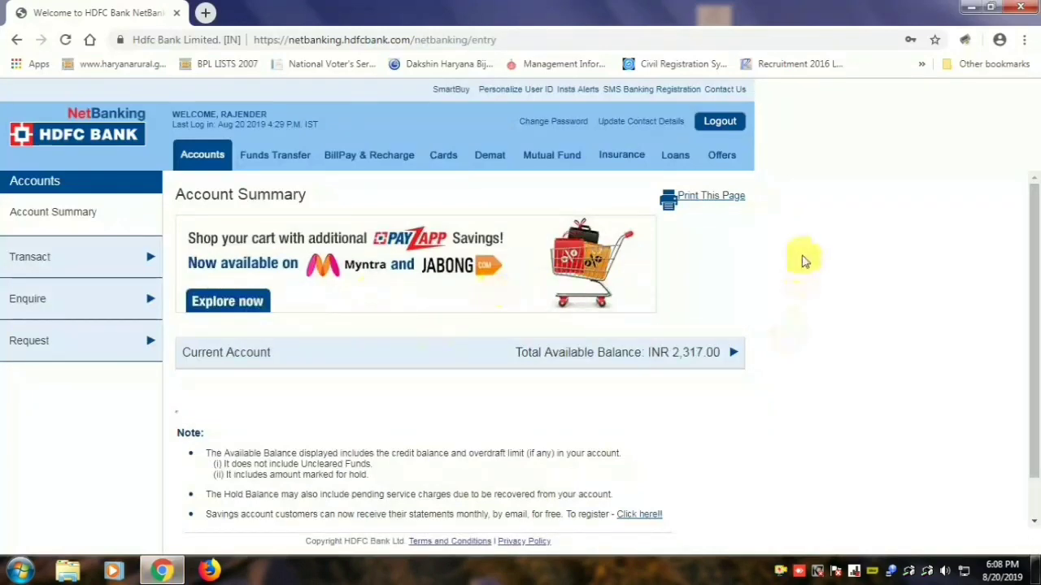
click(675, 352)
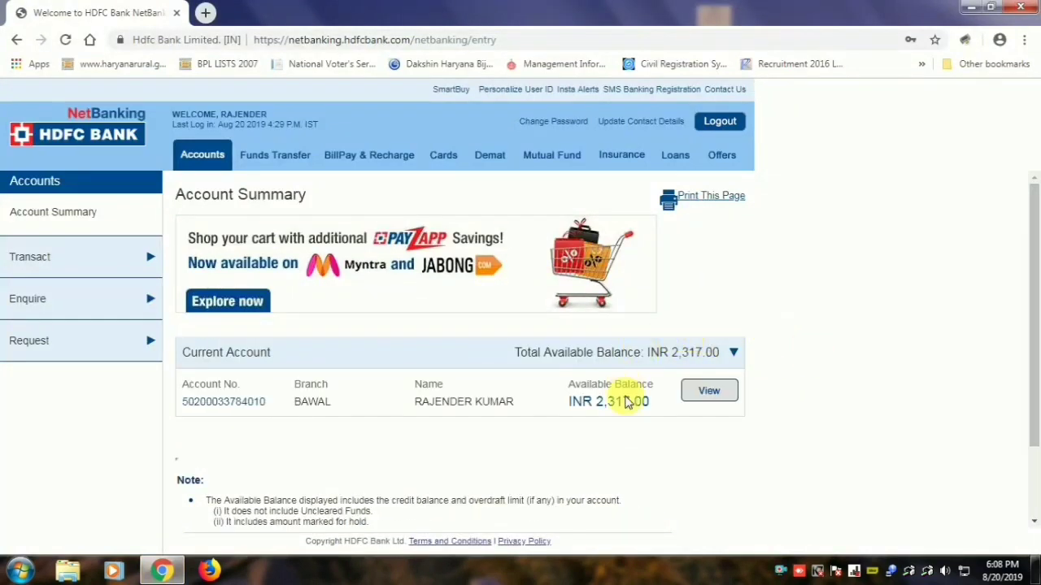
drag(596, 402, 637, 404)
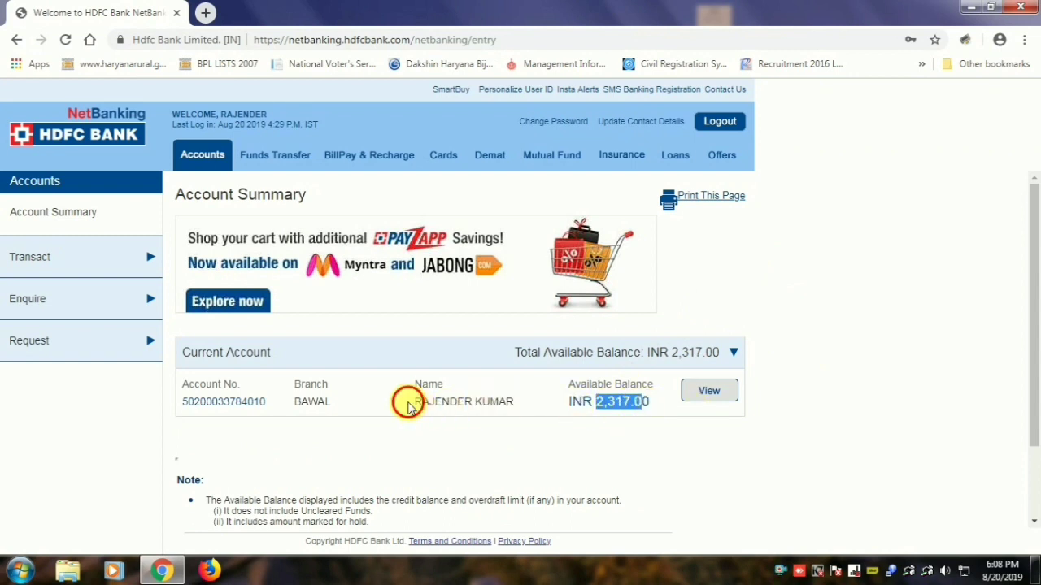
drag(411, 388, 515, 413)
click(515, 425)
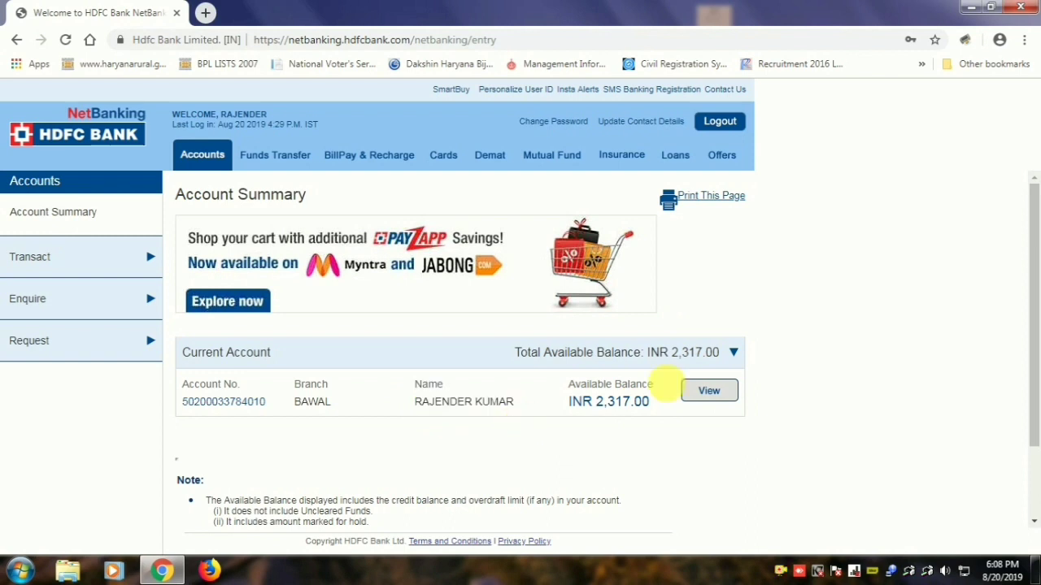
drag(459, 403, 411, 382)
drag(575, 401, 667, 411)
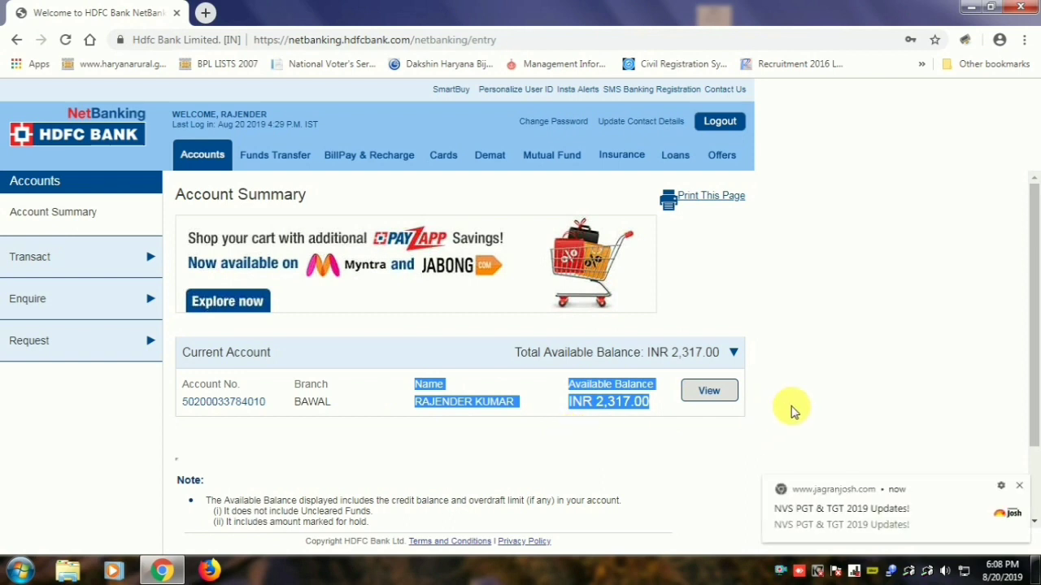
click(752, 390)
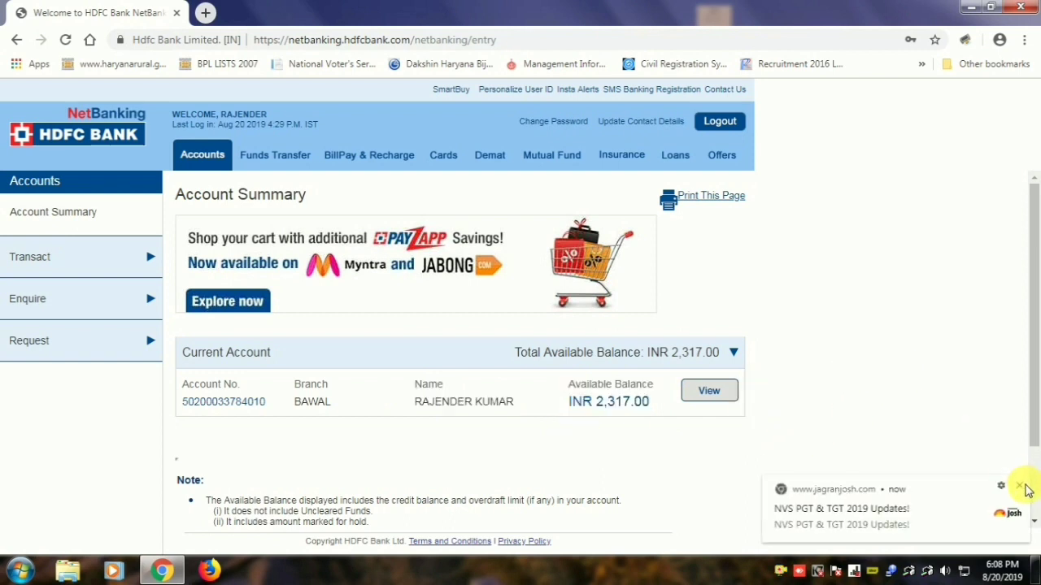
click(1019, 489)
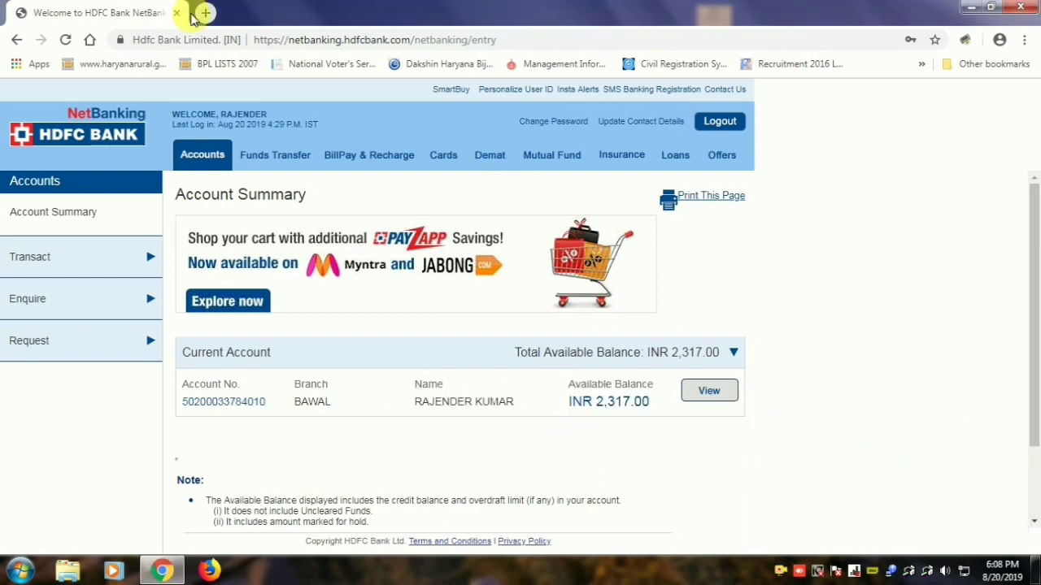
Step: Open smartpayservice.in in a new browser tab and go to its agent login page
click(204, 12)
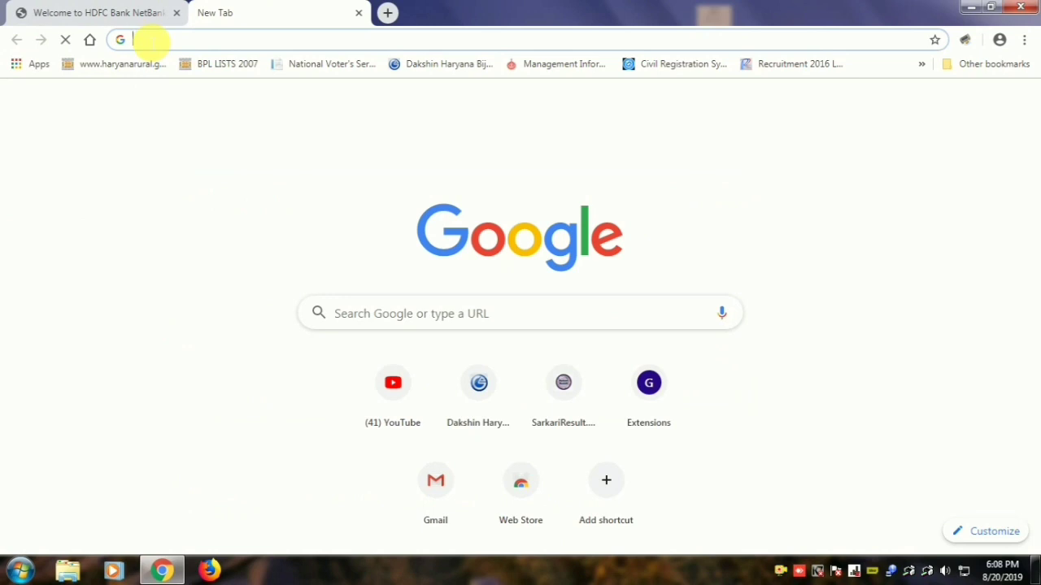
text(smartpayservice.in)
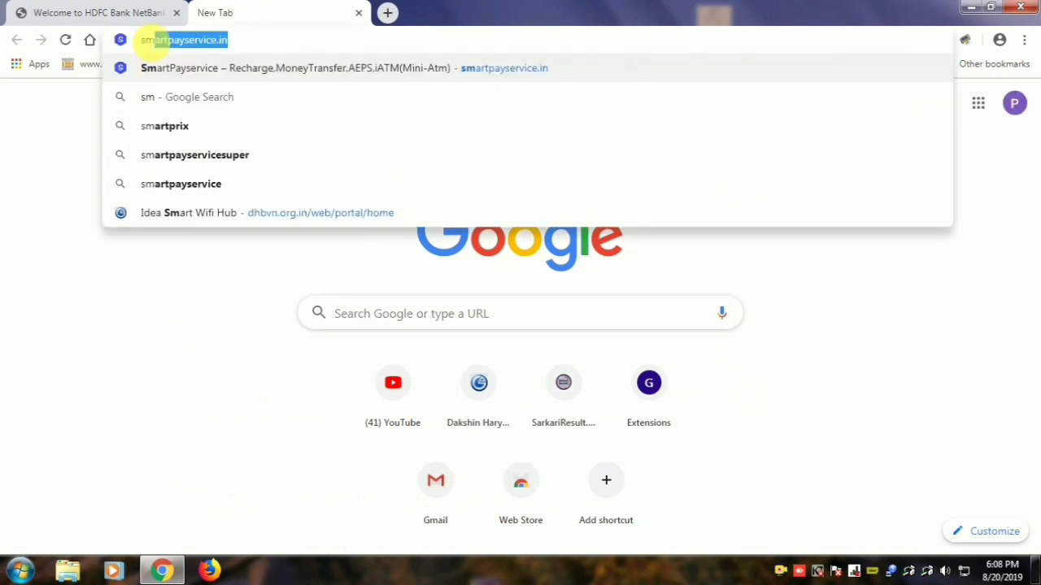
key(Return)
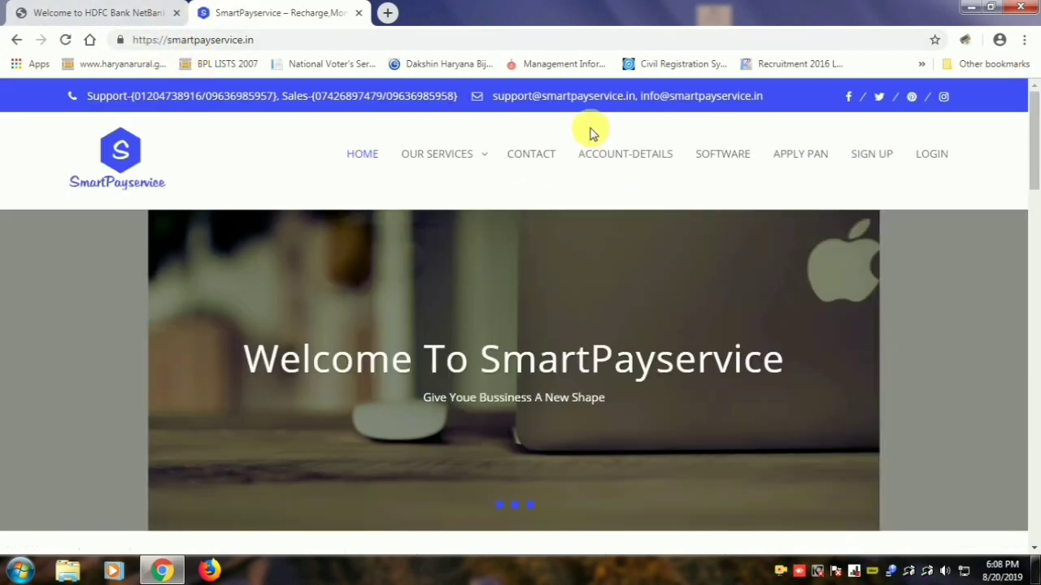
click(931, 153)
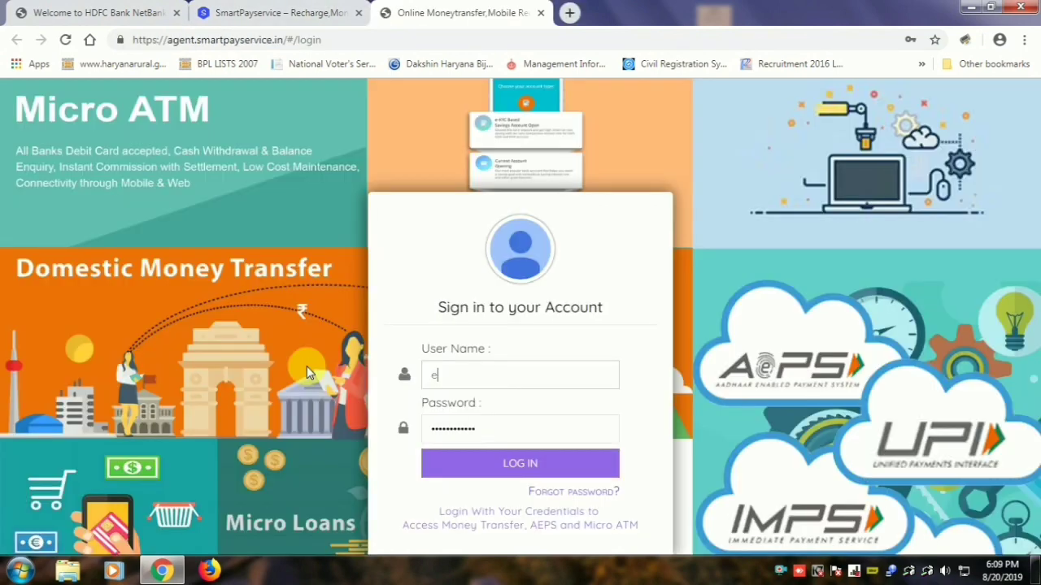
Step: Sign in to the agent portal with the user name expert and the account password
text(xpert)
key(Tab)
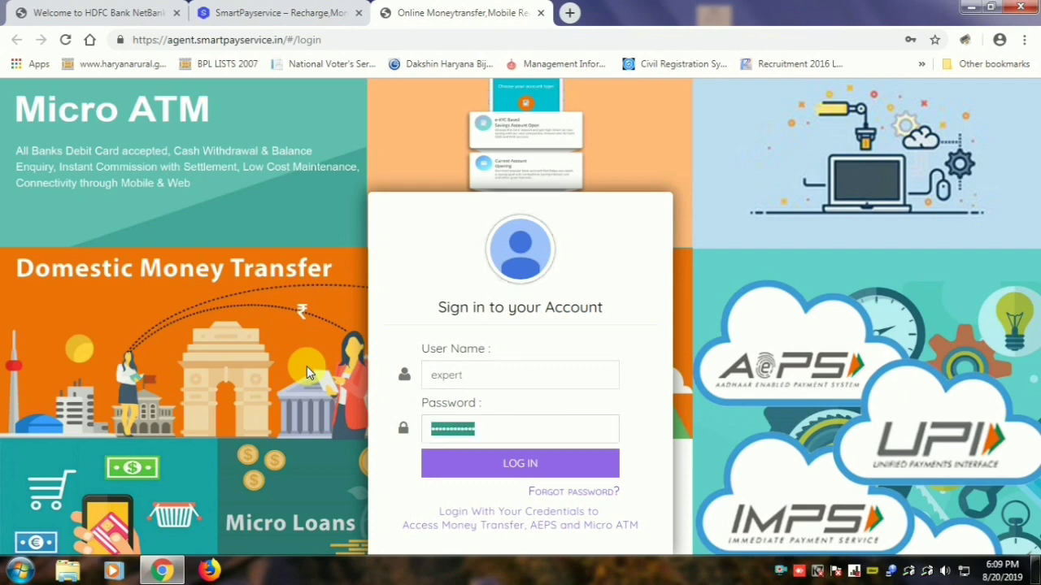
text(***)
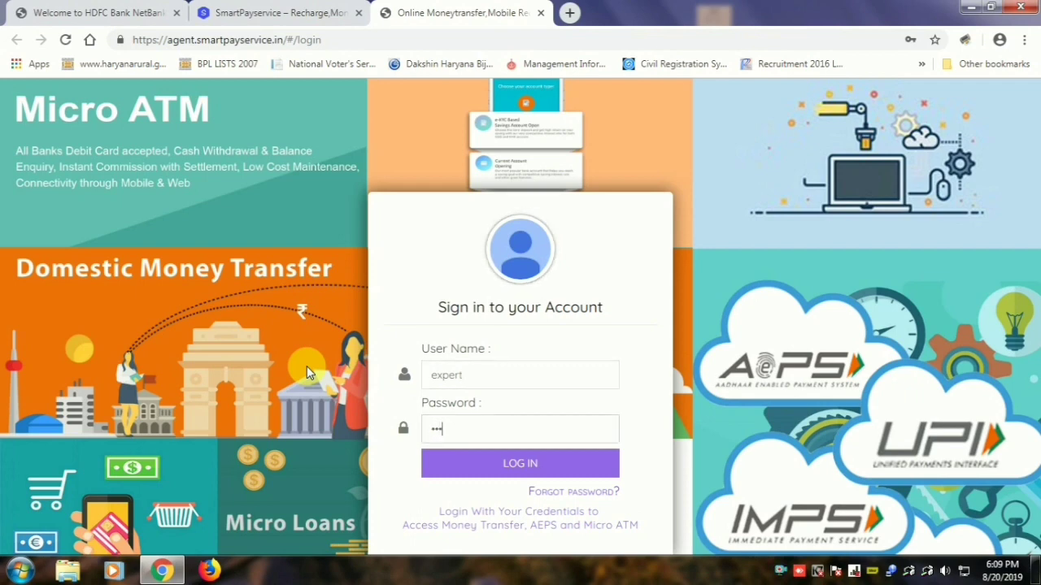
text(*****)
key(BackSpace)
key(BackSpace)
text(***)
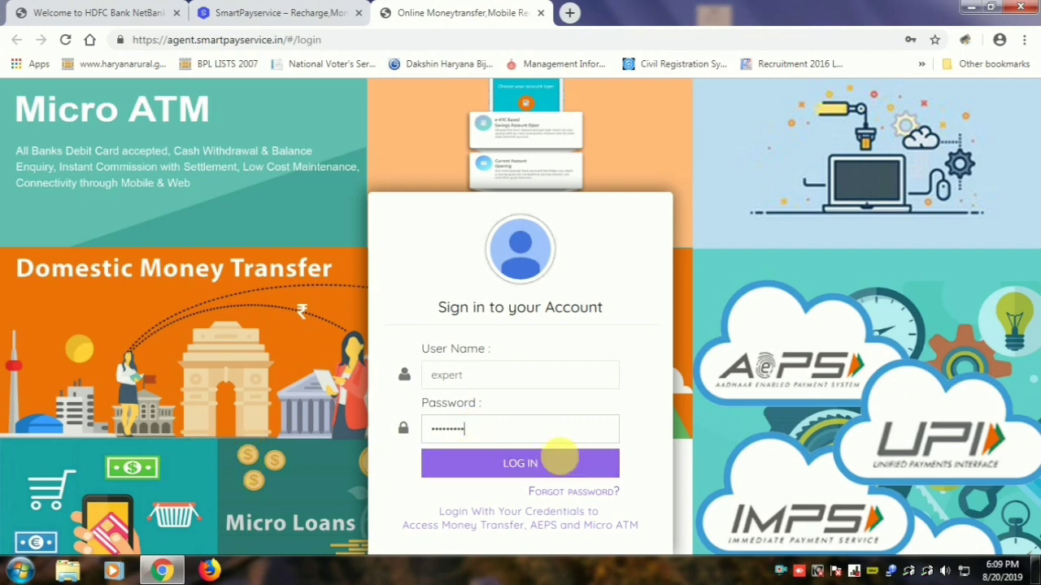
click(521, 464)
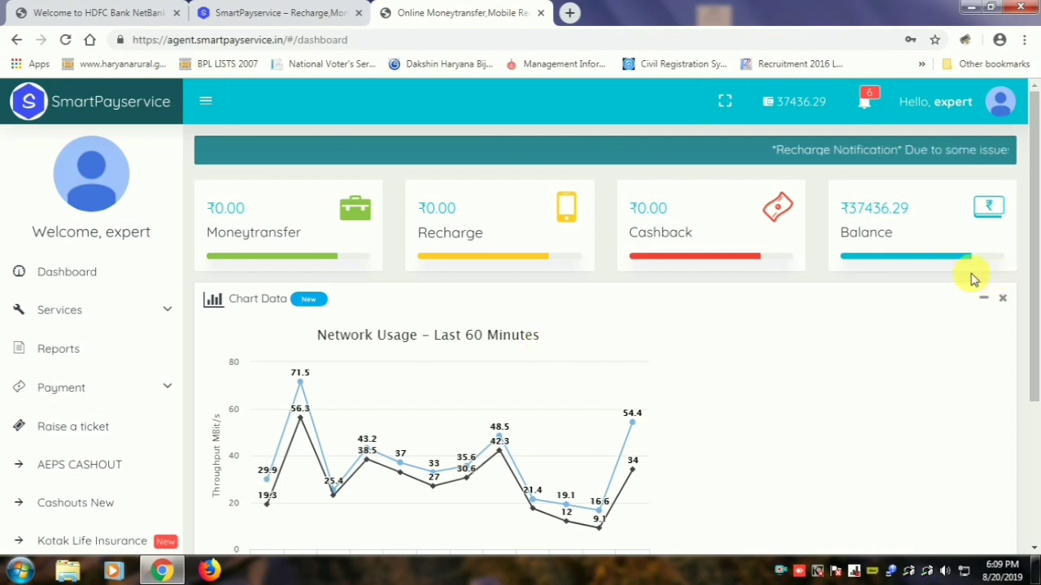
Step: Check the wallet balance on the dashboard and examine the previous amounts and transaction amounts in the AEPS Cashout list
drag(848, 206, 909, 209)
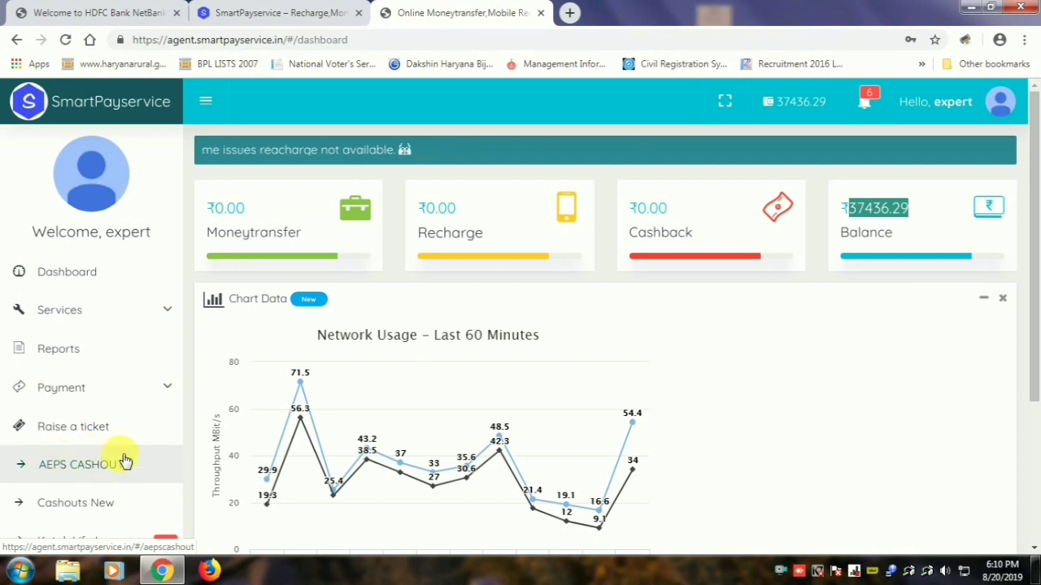
click(73, 469)
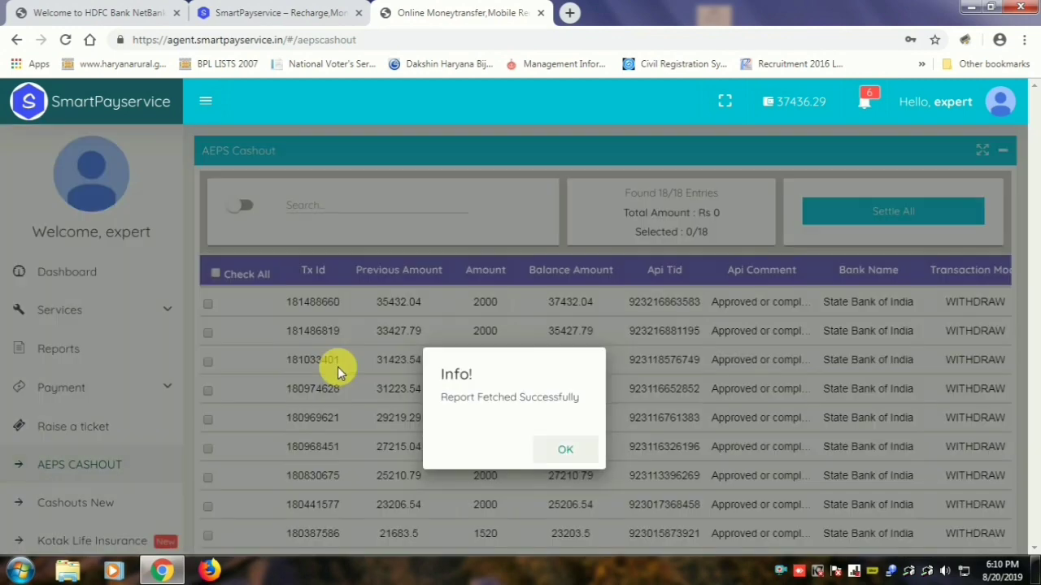
click(565, 447)
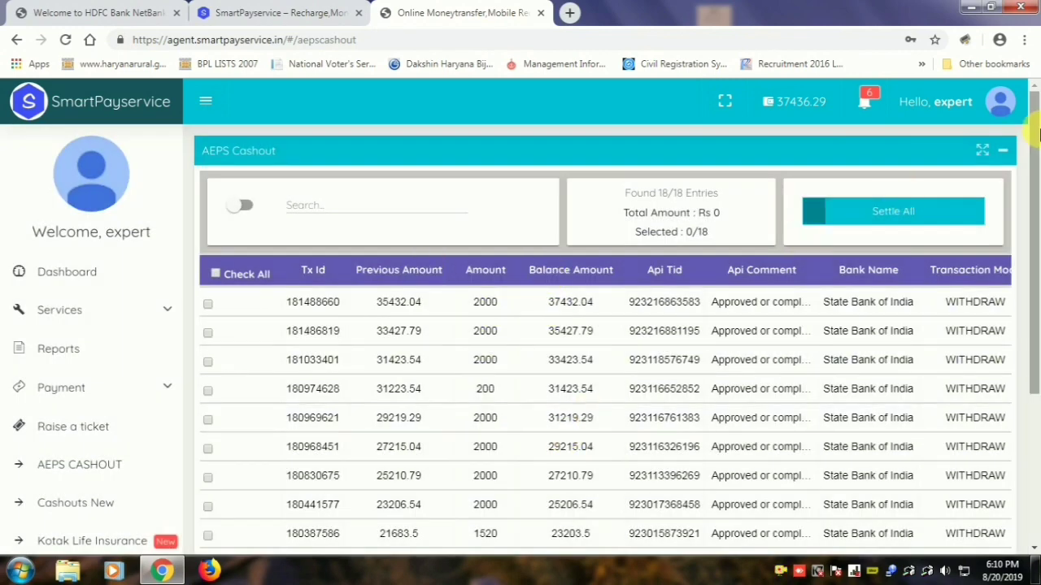
drag(1036, 171, 1036, 205)
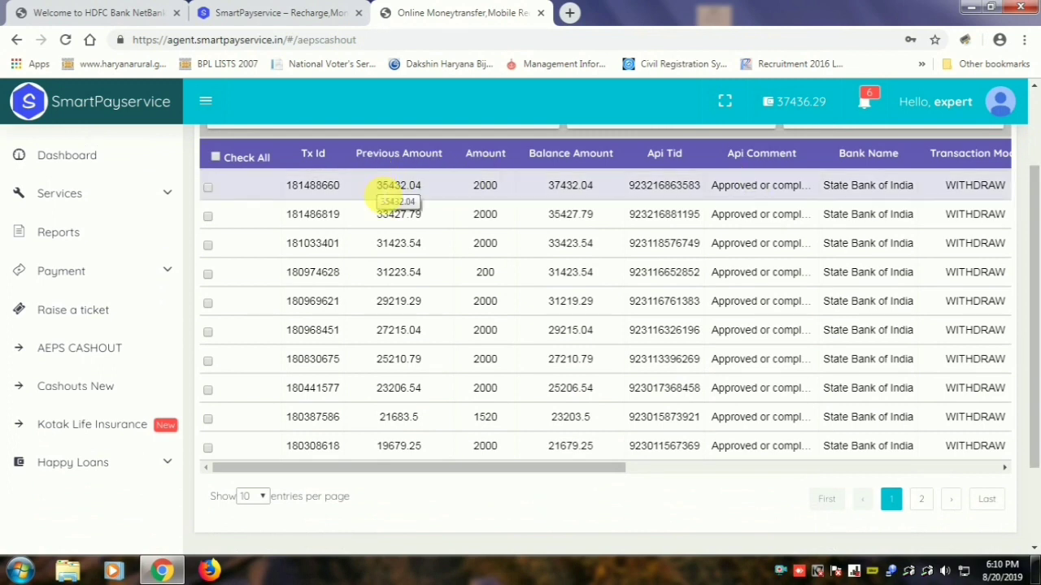
double_click(413, 190)
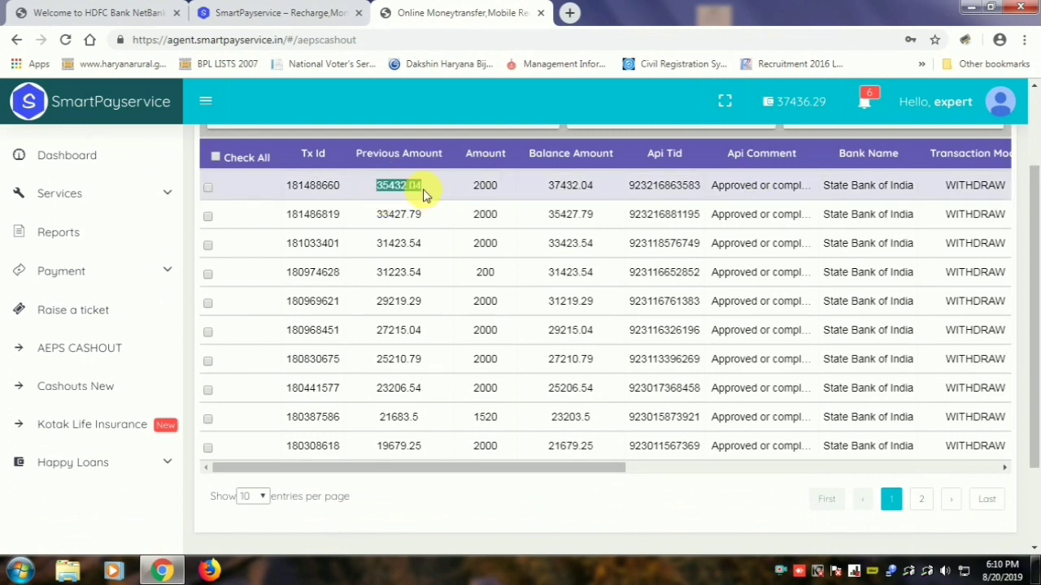
double_click(481, 187)
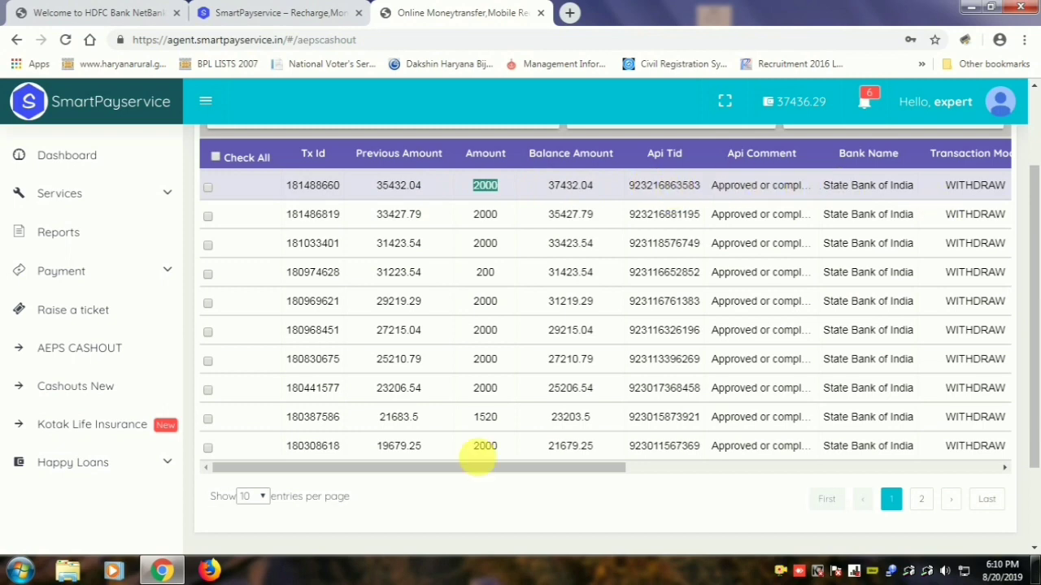
drag(476, 470, 364, 453)
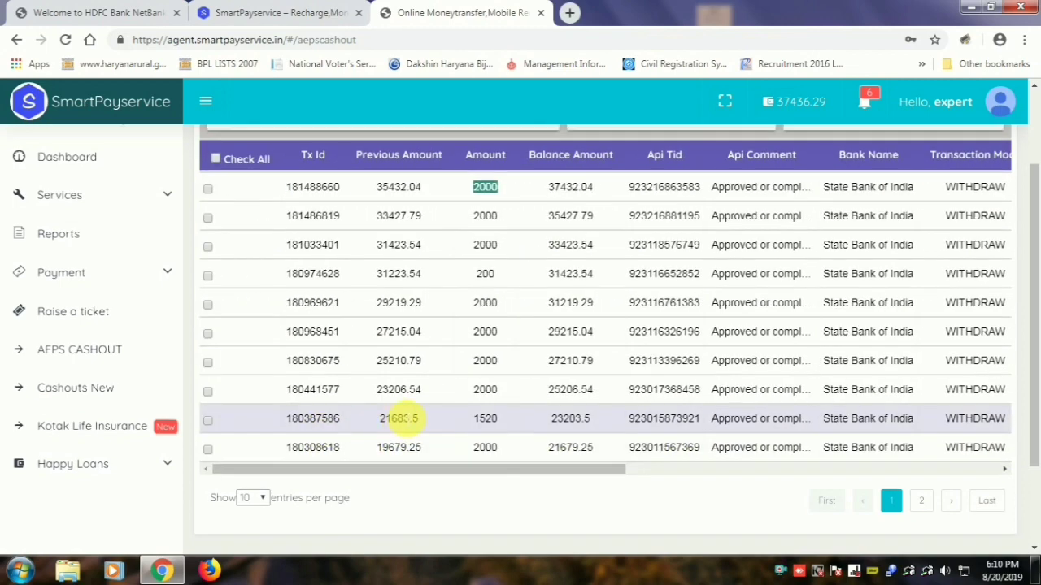
scroll(399, 414, up, 1)
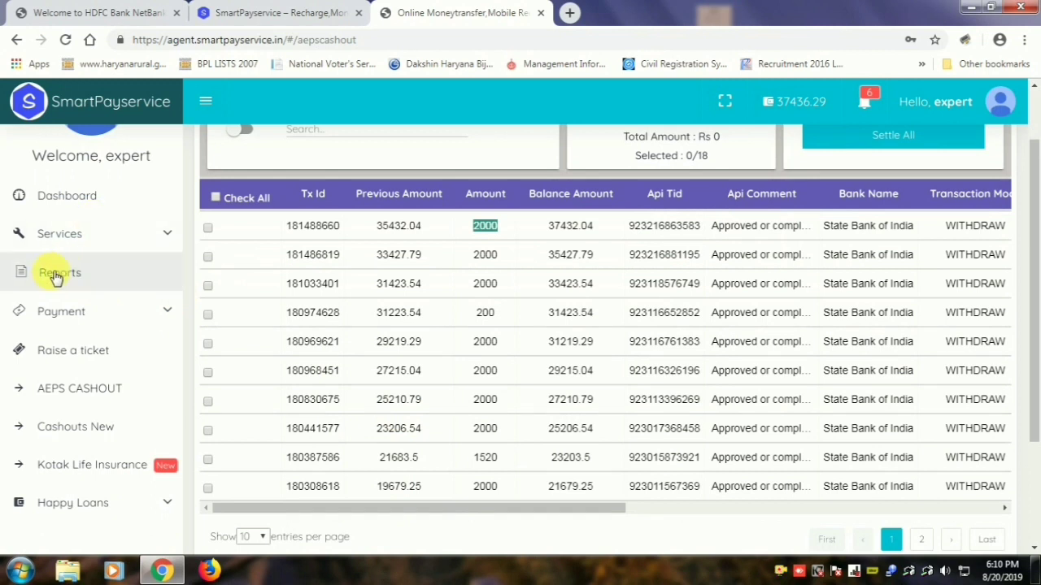
Step: Run the Commission transaction report for 8/20/2019 and examine its entries
click(59, 275)
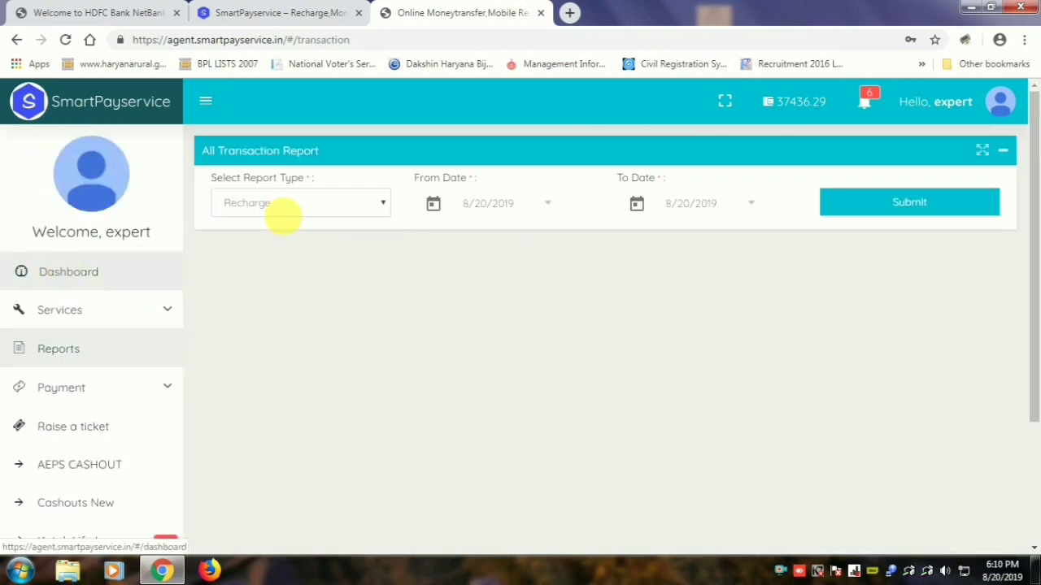
click(279, 201)
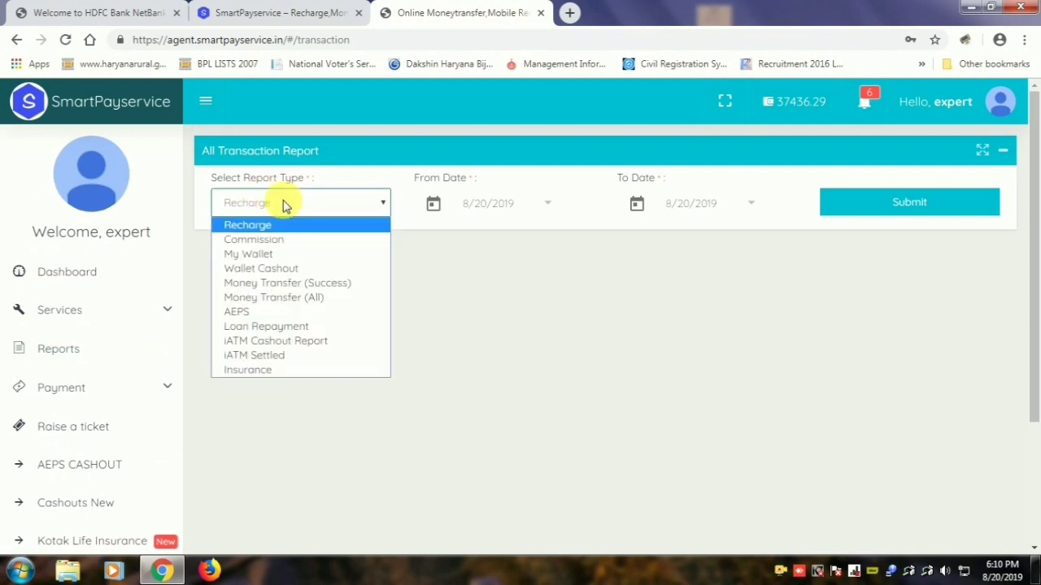
click(244, 240)
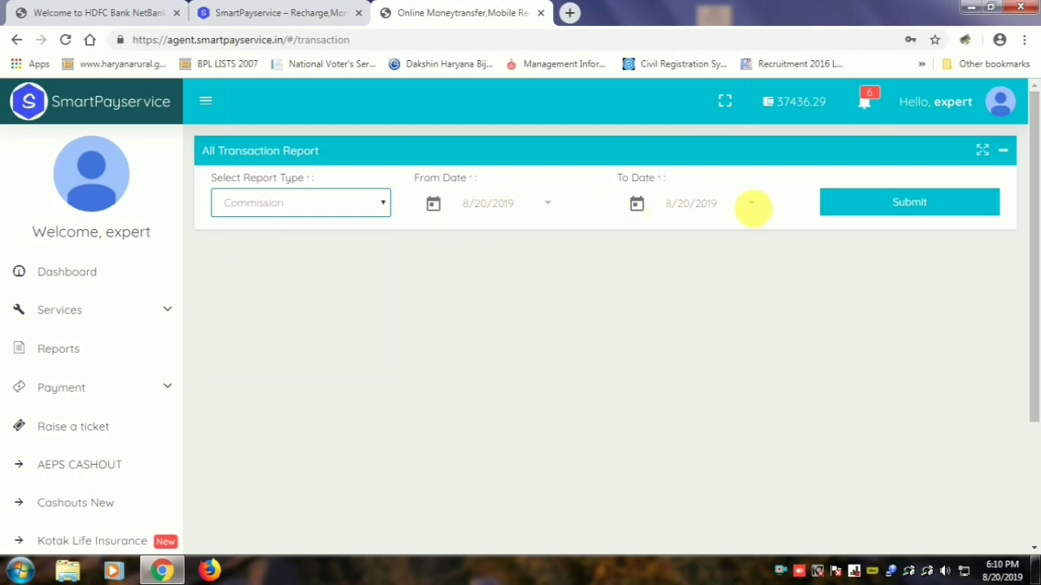
click(889, 204)
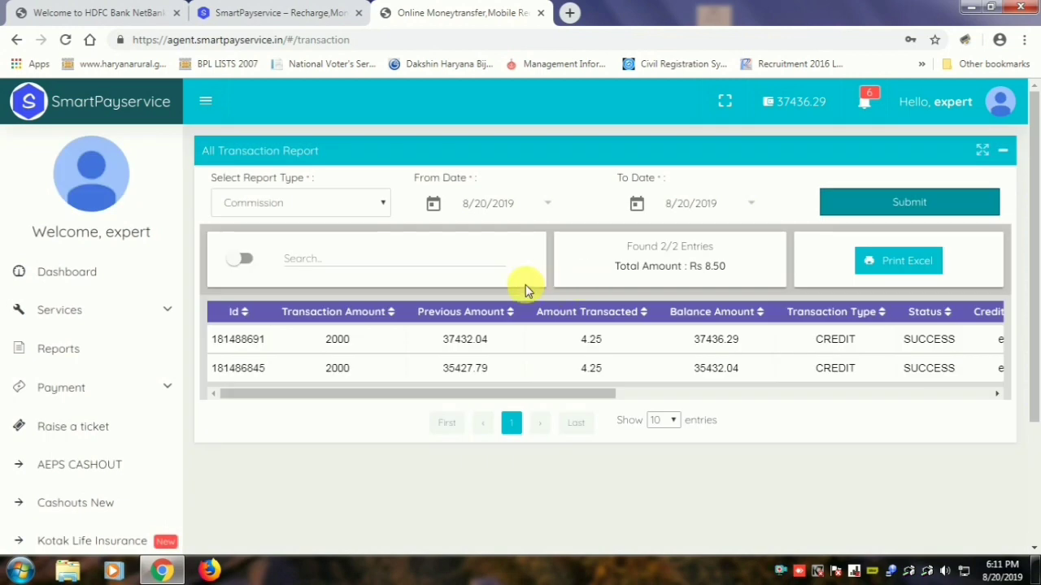
click(429, 396)
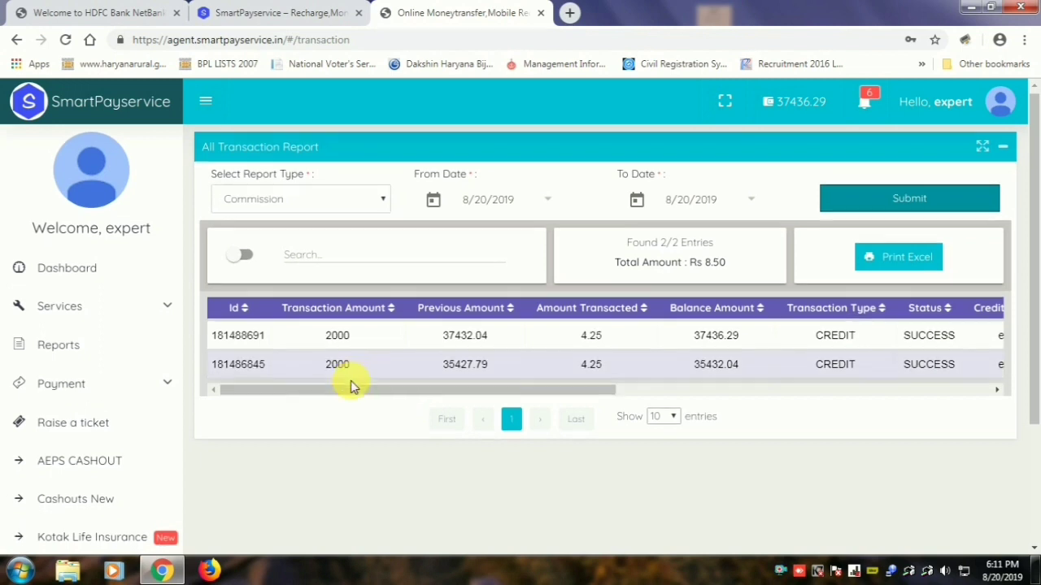
Step: Reopen the AEPS Cashout list and select the first two withdrawal transactions for settlement, checking the selected total amount
scroll(351, 380, down, 2)
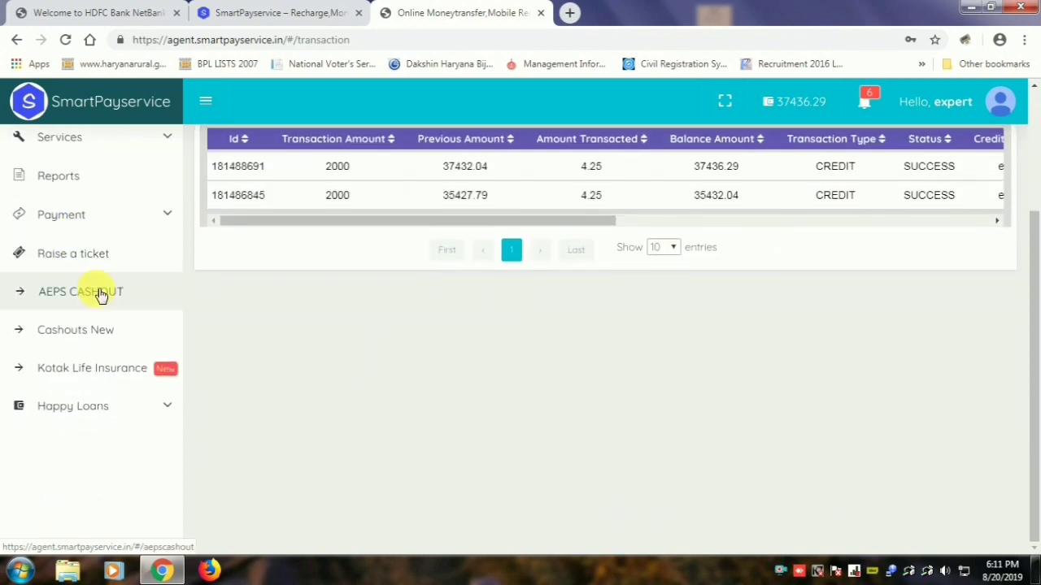
click(99, 295)
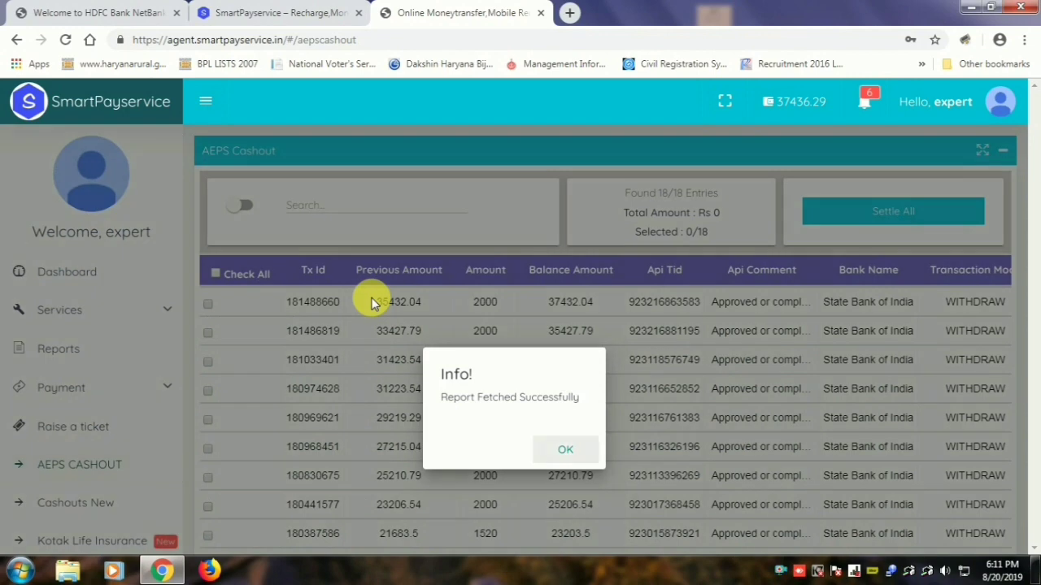
click(568, 450)
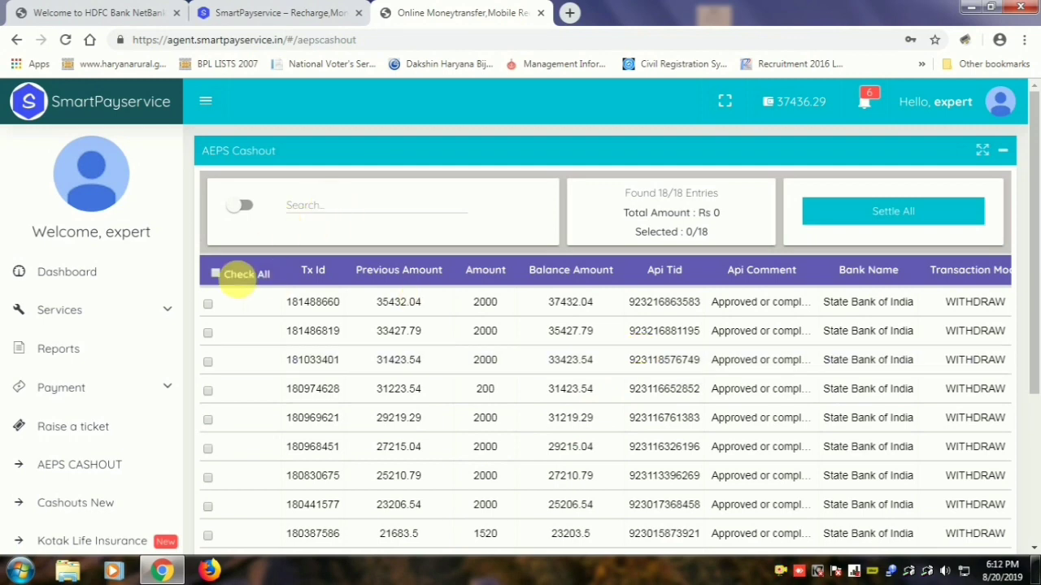
click(208, 305)
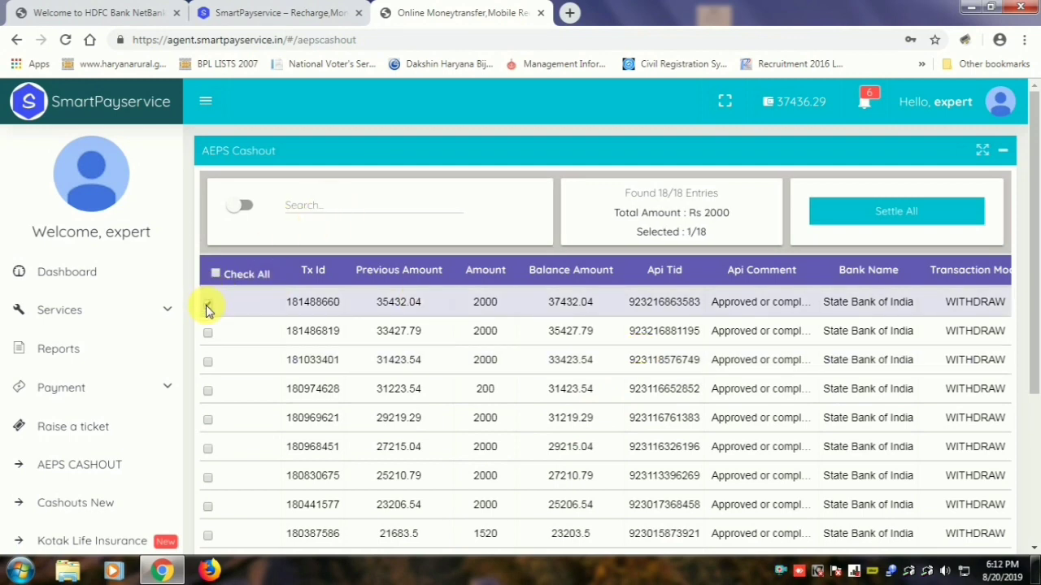
double_click(716, 212)
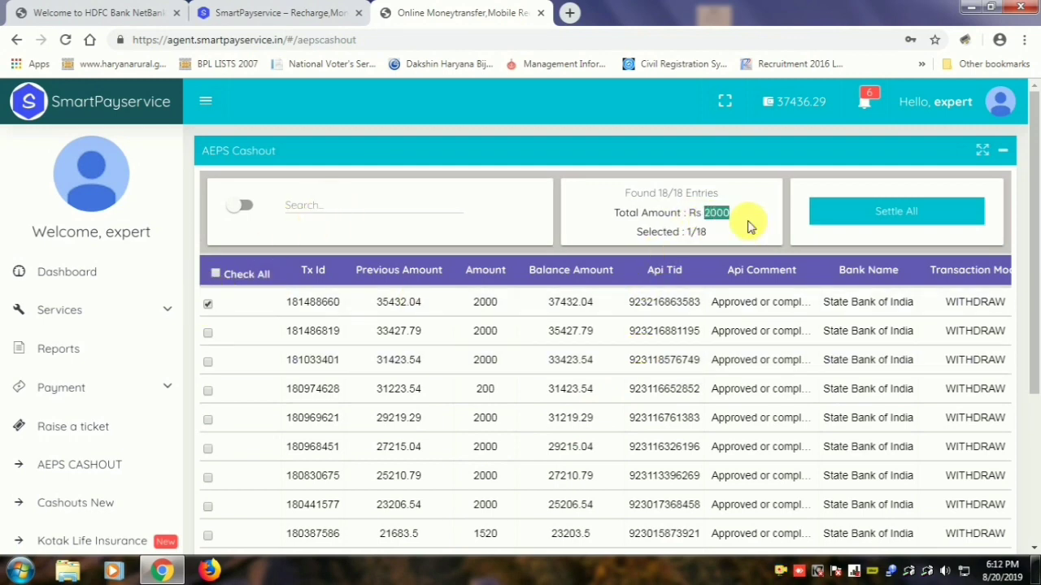
click(208, 333)
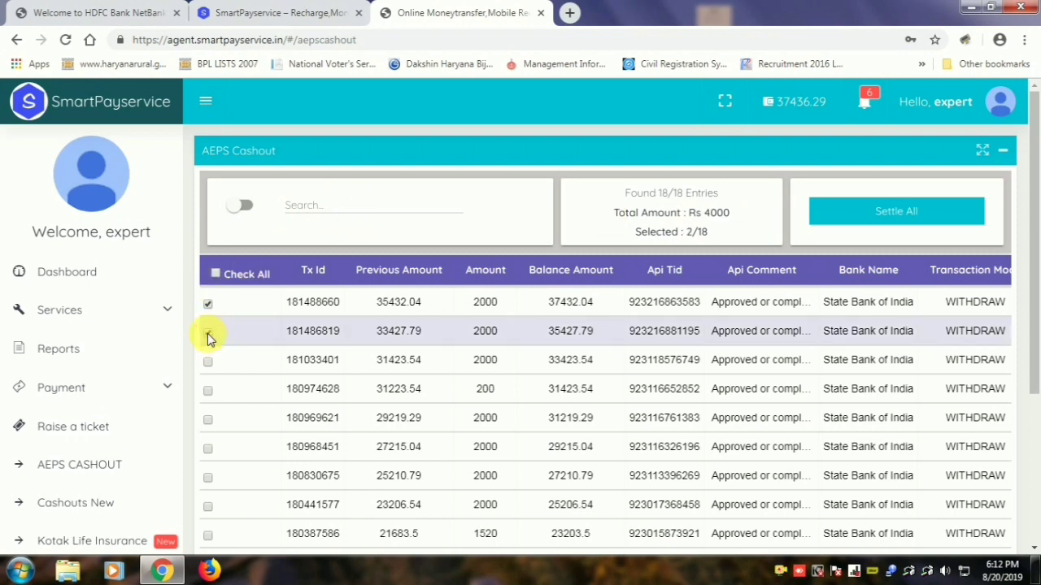
Step: Check the total of the current selection, select all the withdrawal transactions in the AEPS Cashout list and check the new total amount
double_click(713, 214)
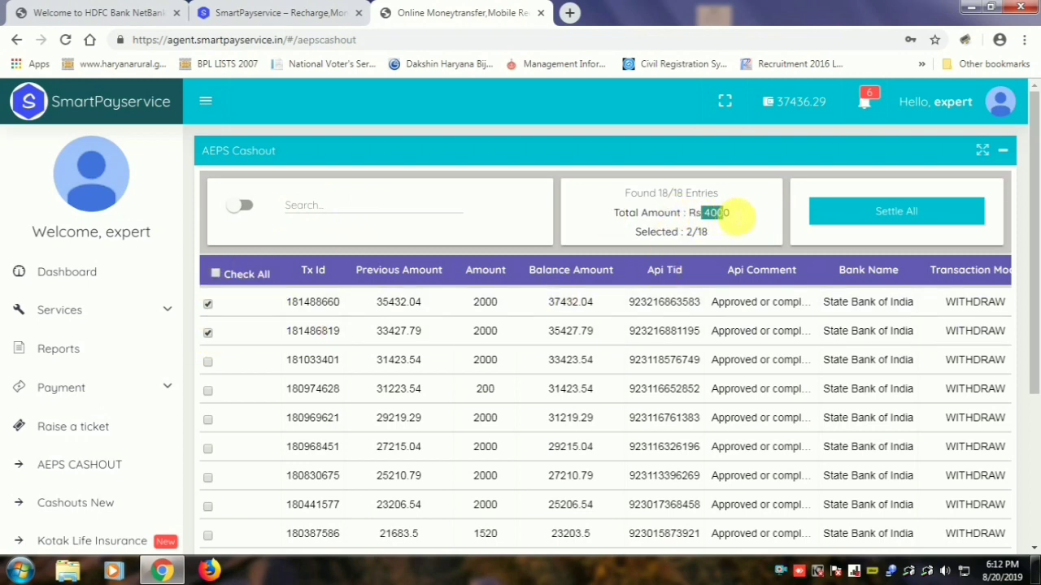
click(215, 275)
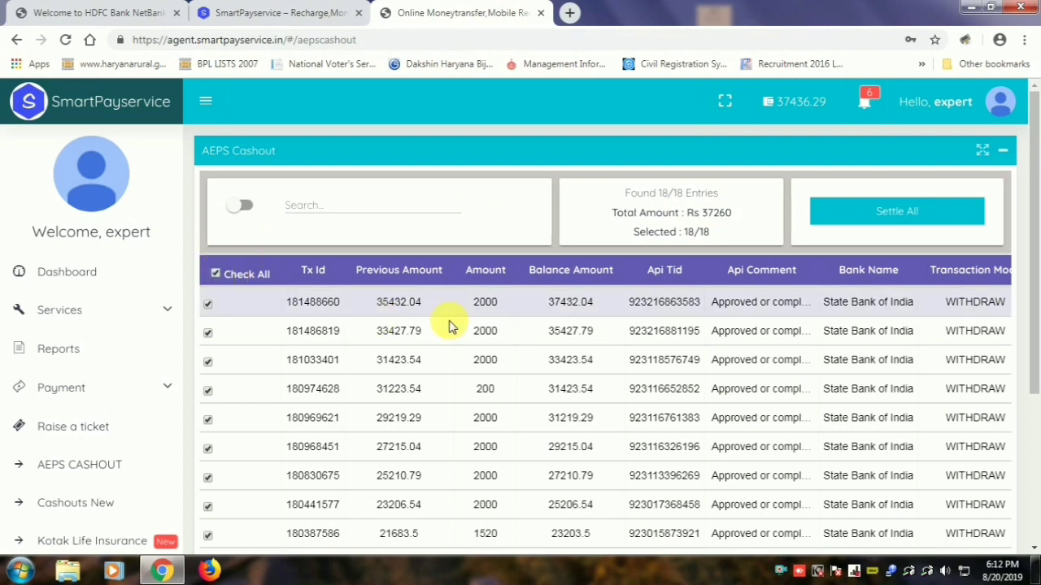
drag(701, 214, 746, 221)
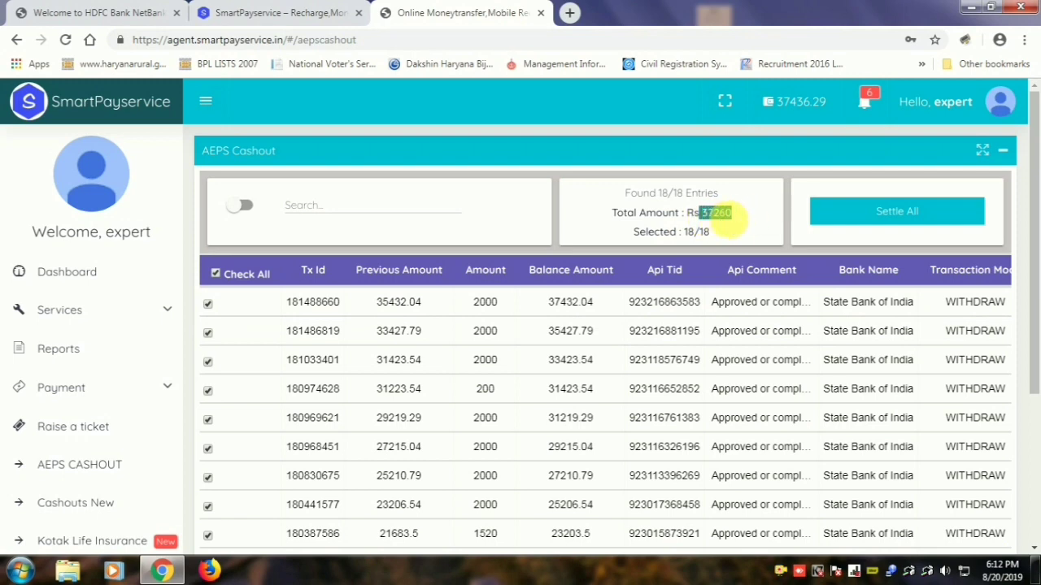
drag(720, 228, 434, 258)
scroll(338, 309, down, 1)
scroll(337, 301, down, 3)
scroll(433, 258, up, 3)
scroll(434, 259, up, 1)
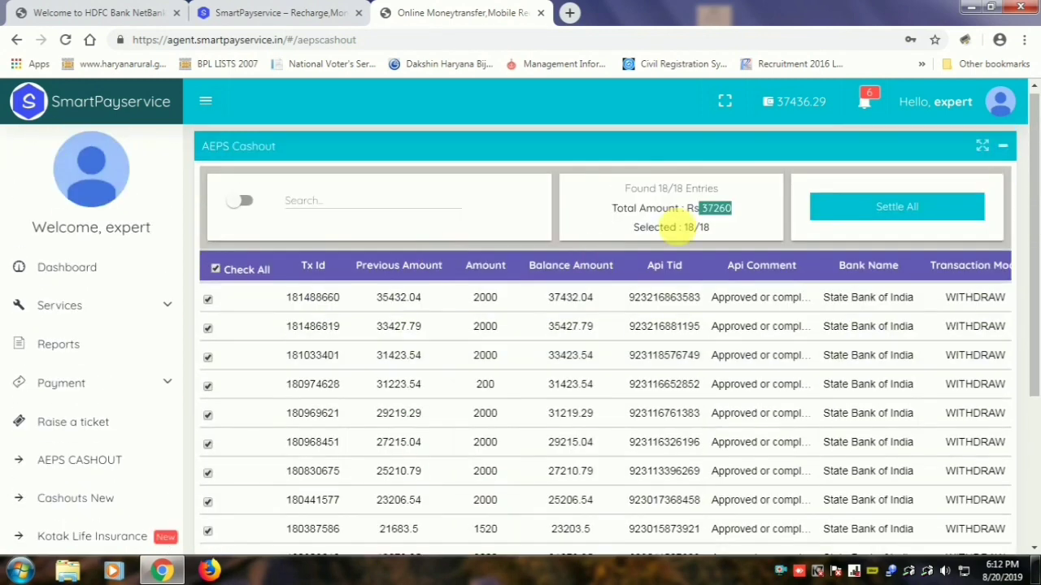
Step: Settle all the selected AEPS Cashout transactions and acknowledge the info message
click(907, 213)
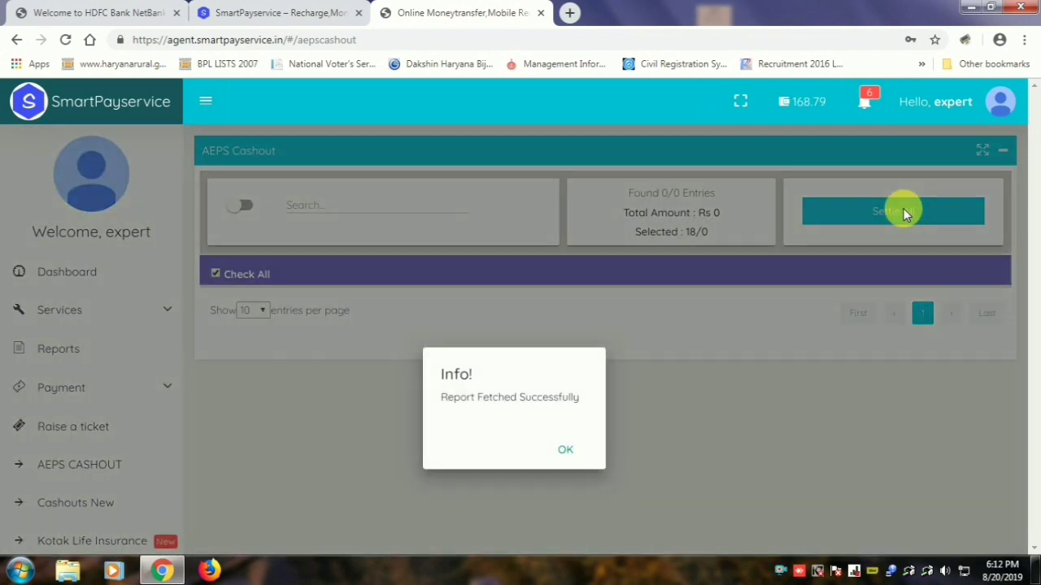
click(570, 451)
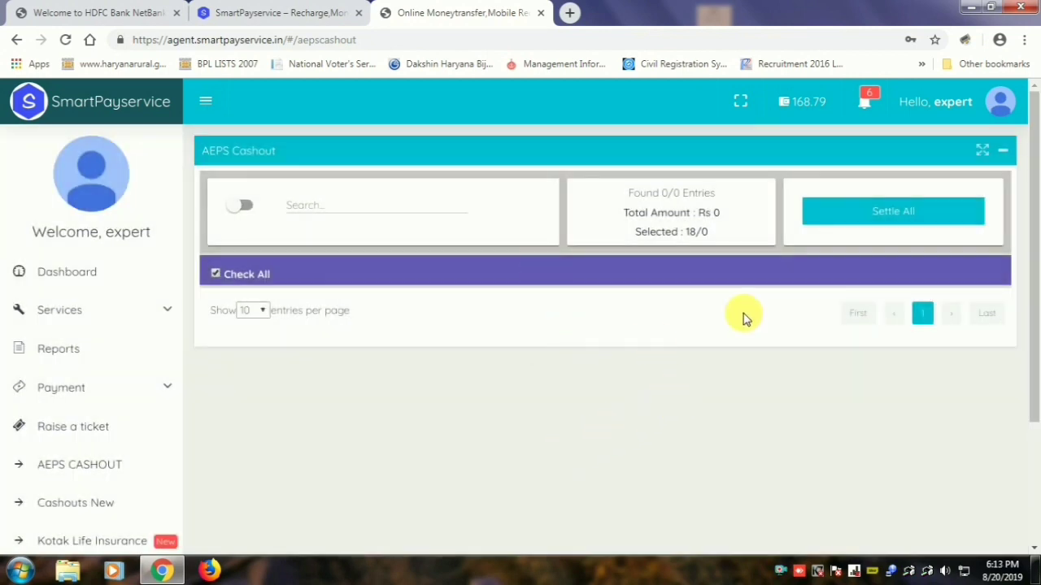
click(887, 213)
Step: Switch to HDFC NetBanking, check the current account's available balance and try to reload the account summary with form resubmission
click(104, 15)
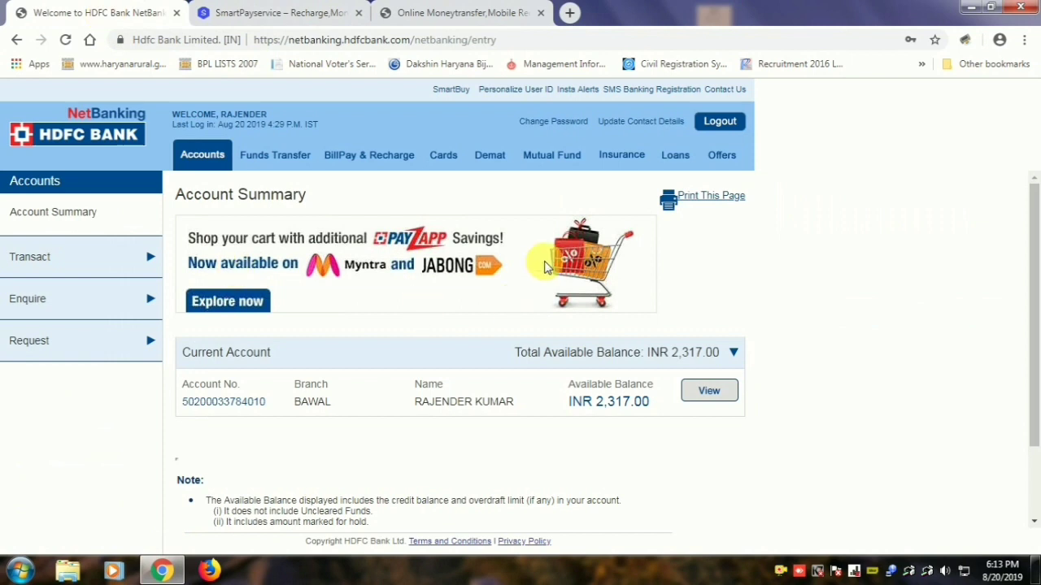
drag(597, 407, 650, 418)
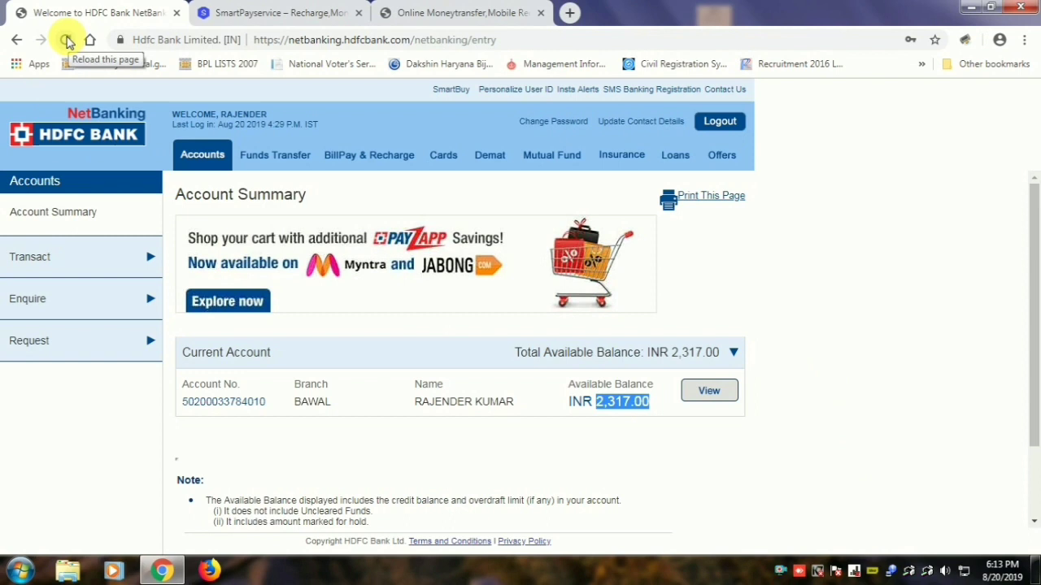
click(66, 41)
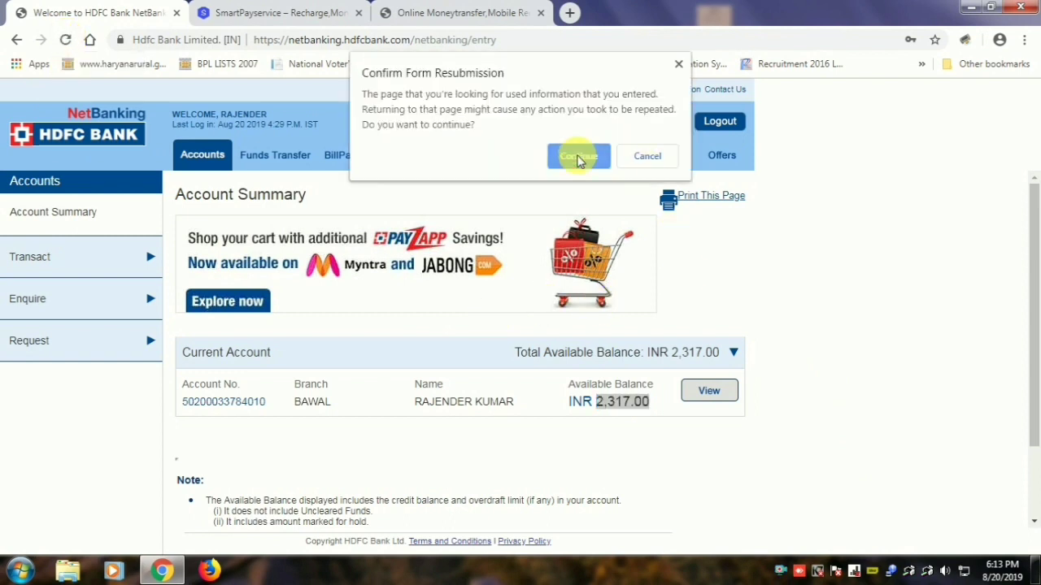
click(578, 155)
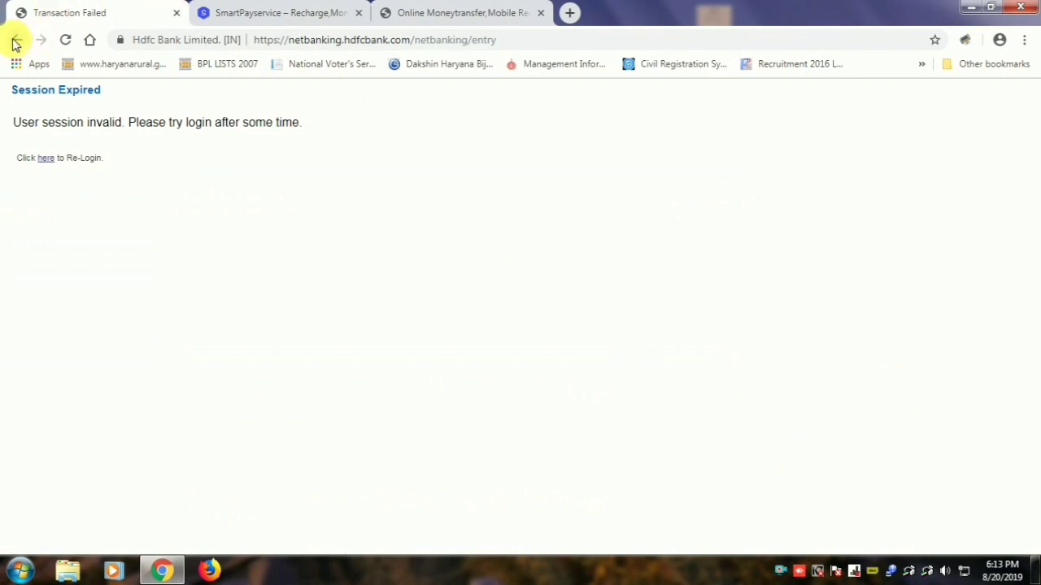
Step: Log in to HDFC NetBanking again with the customer ID and IPIN password, confirming the secure access image and message
click(43, 158)
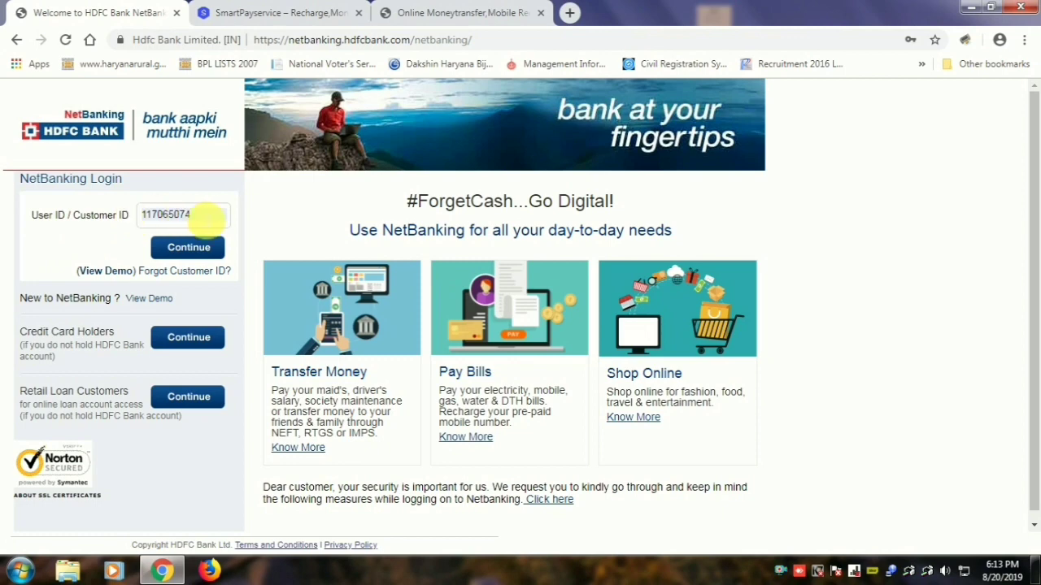
click(182, 249)
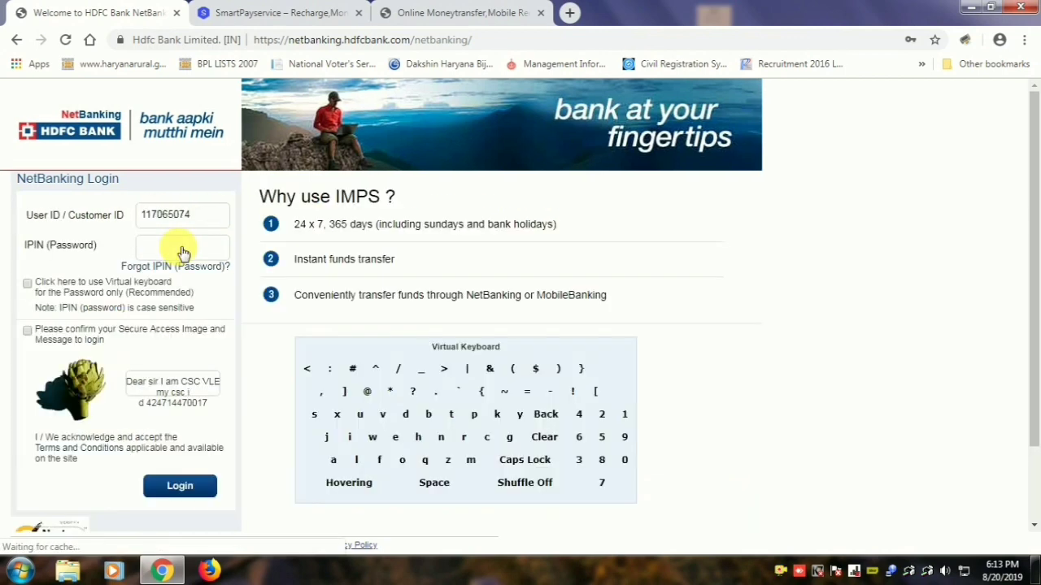
click(181, 246)
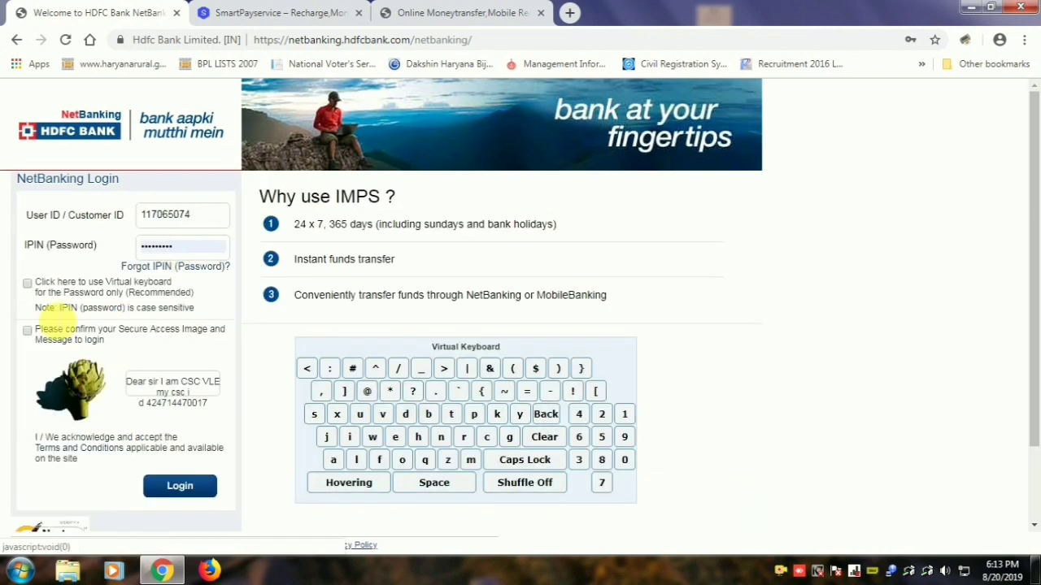
click(27, 333)
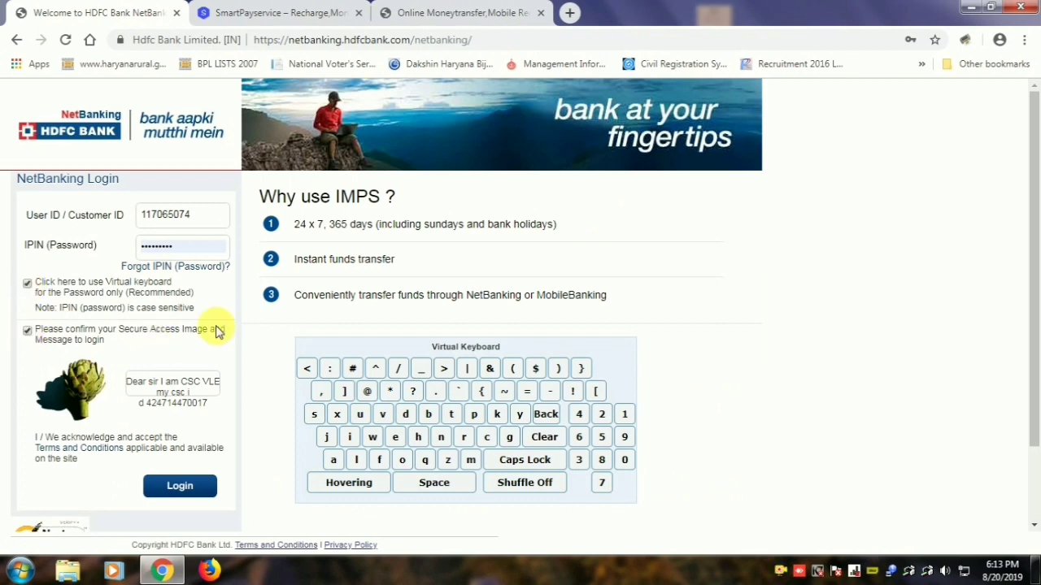
click(180, 485)
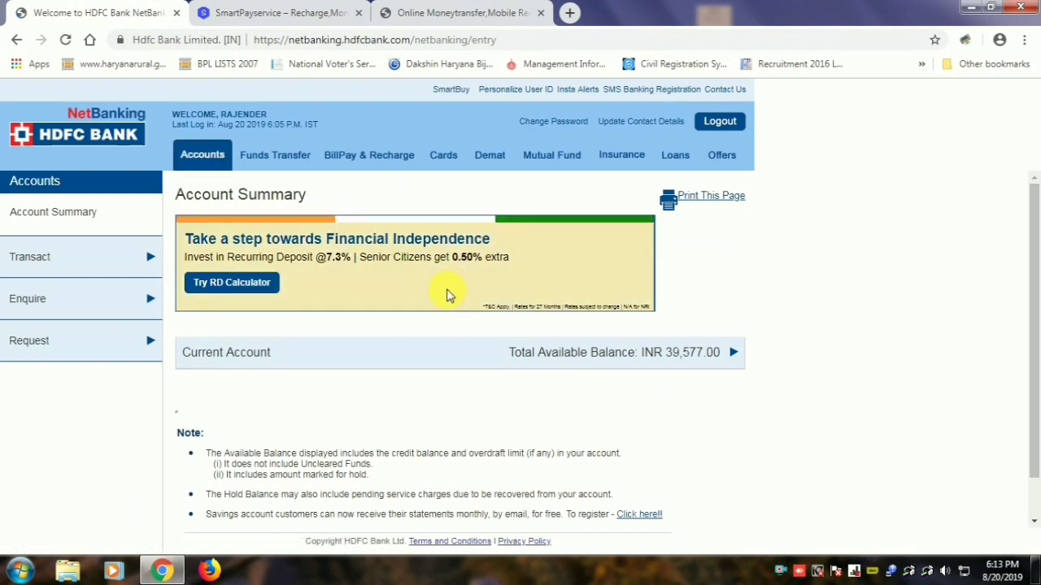
Step: Expand the current account in the account summary and check its available balance and account holder name
click(734, 353)
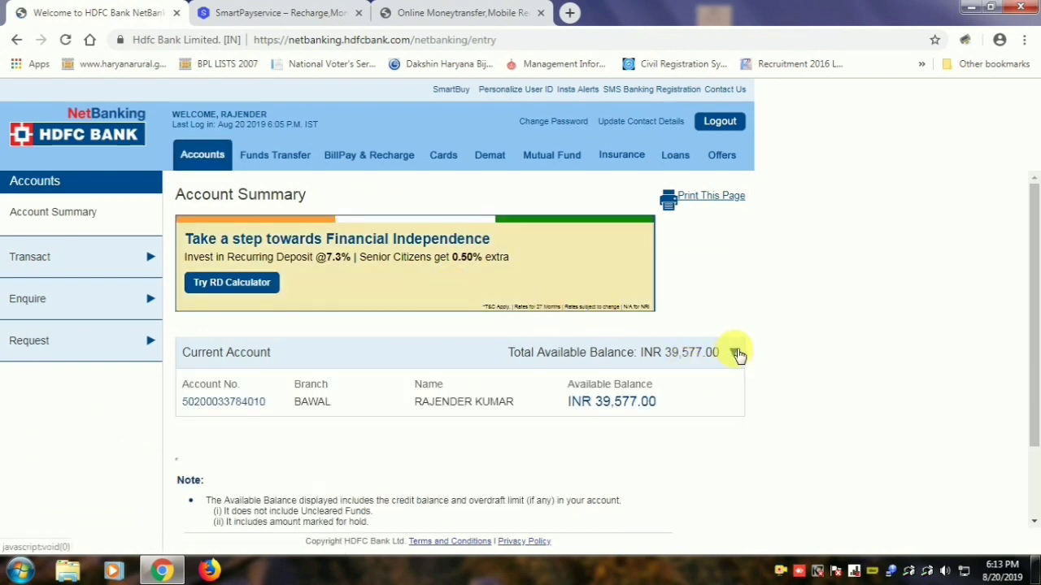
drag(623, 401, 594, 401)
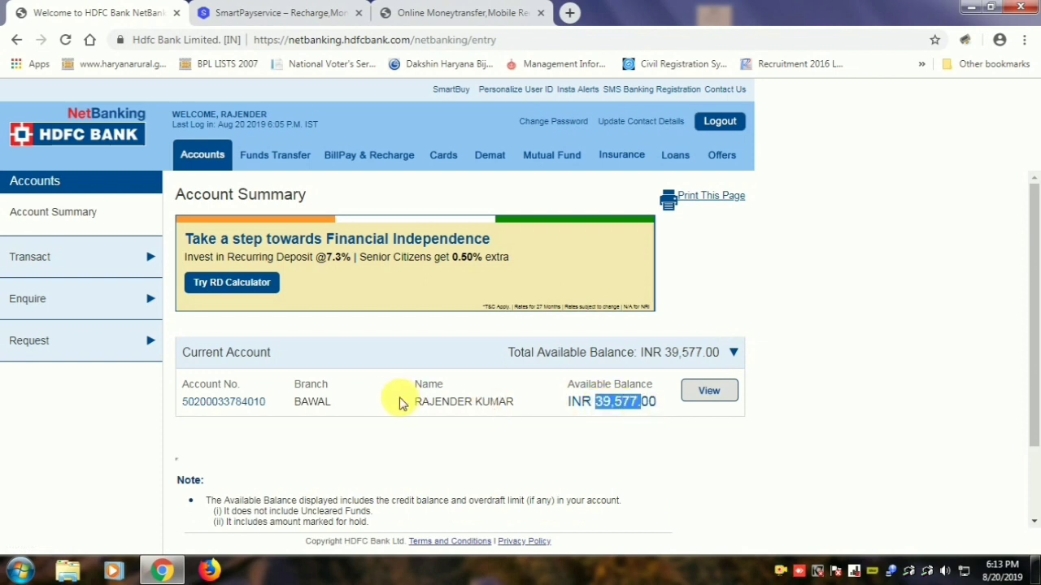
drag(411, 407, 502, 414)
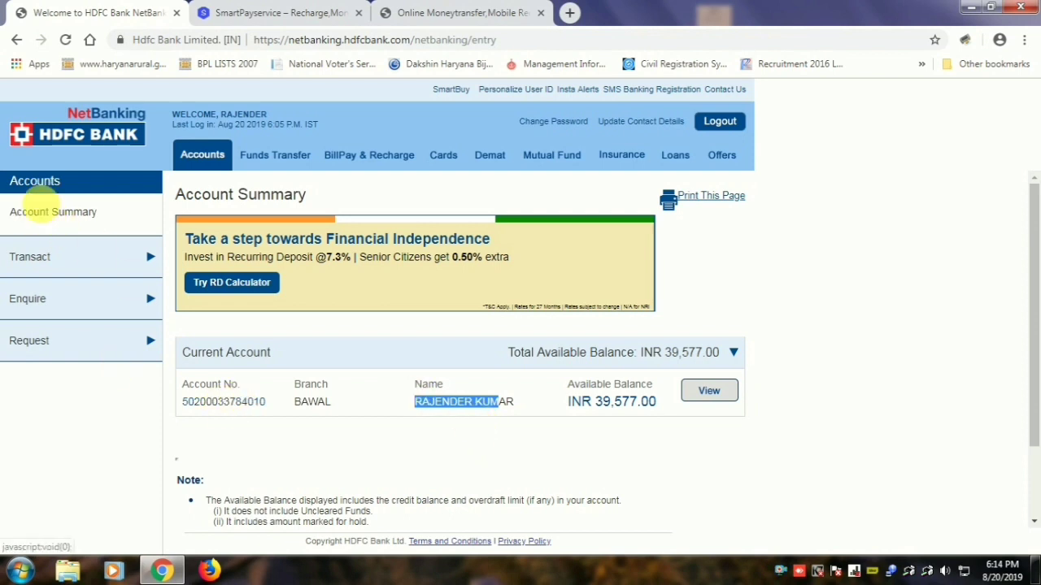
Step: Reopen the account summary, expand the current account and view its account statement
click(49, 214)
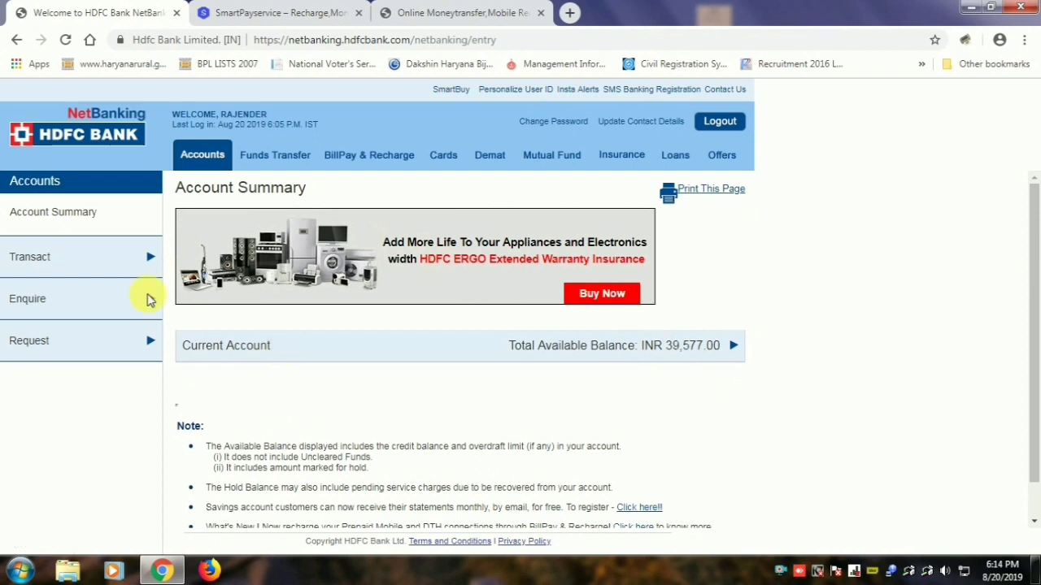
click(68, 260)
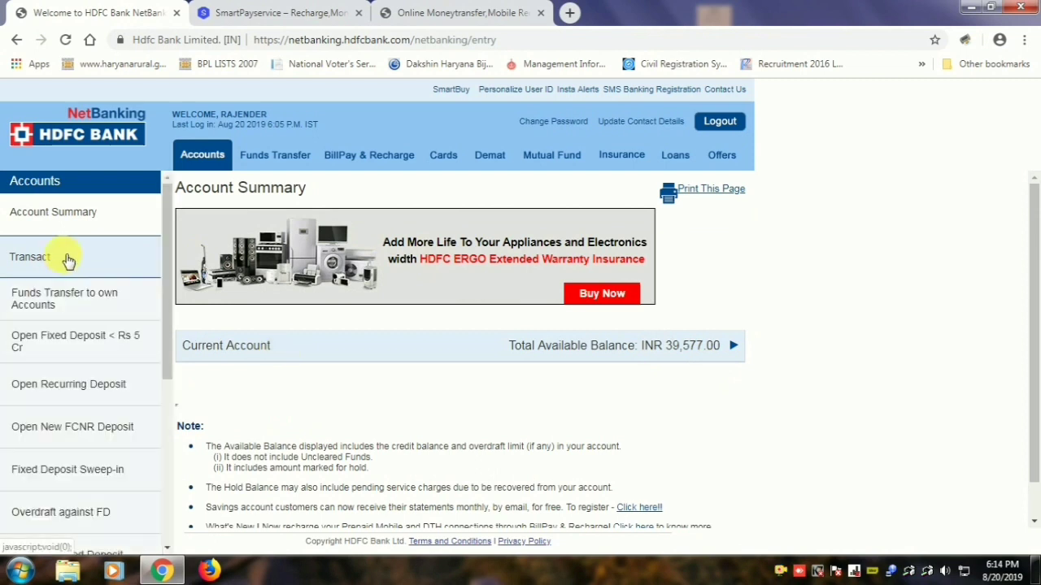
click(732, 345)
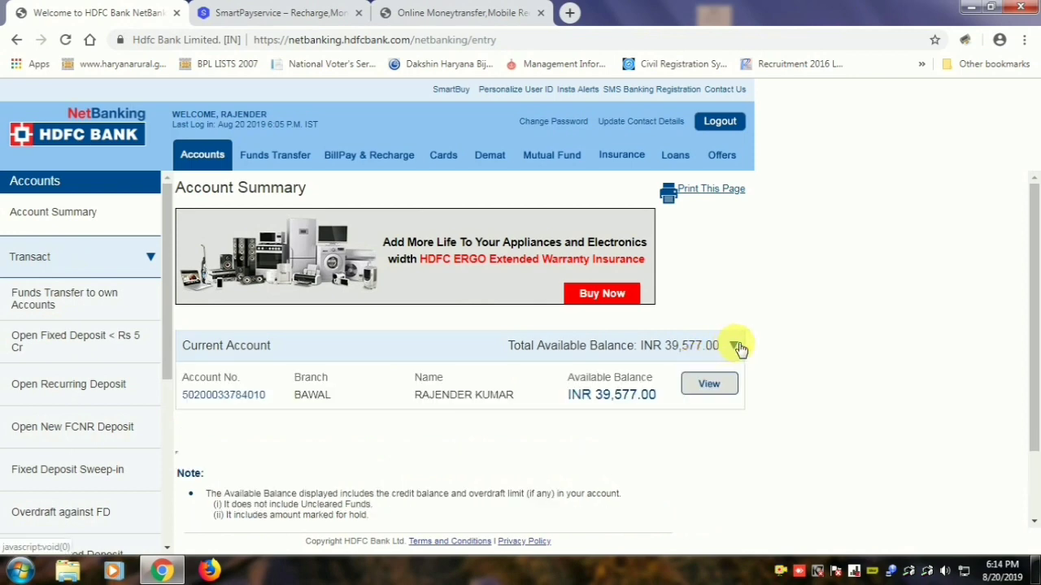
click(711, 385)
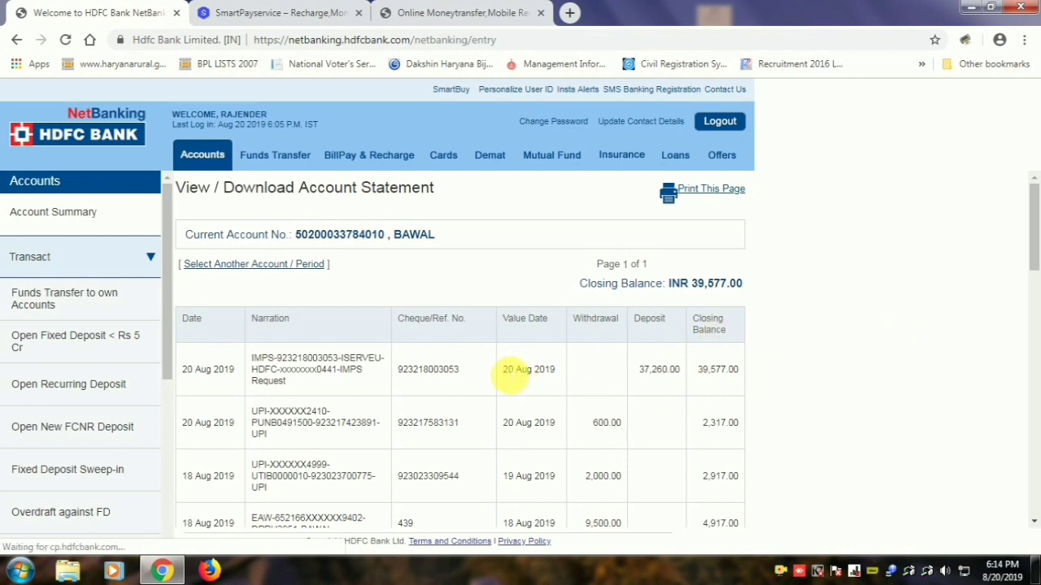
Step: Examine the value date, reference number, narration and deposit amount of the newest 20 Aug 2019 entry in the statement
drag(504, 374, 558, 372)
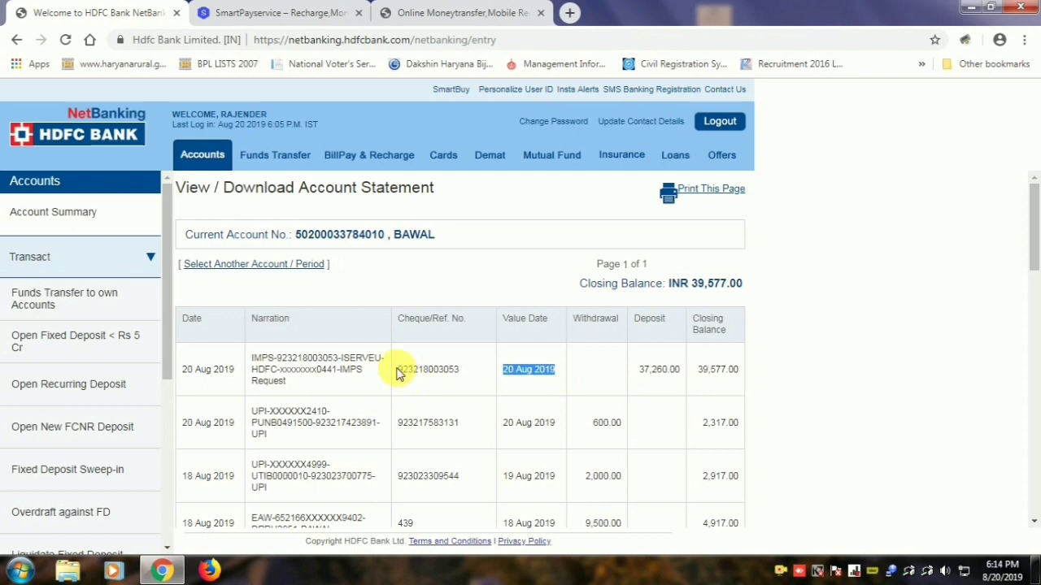
drag(396, 370, 471, 377)
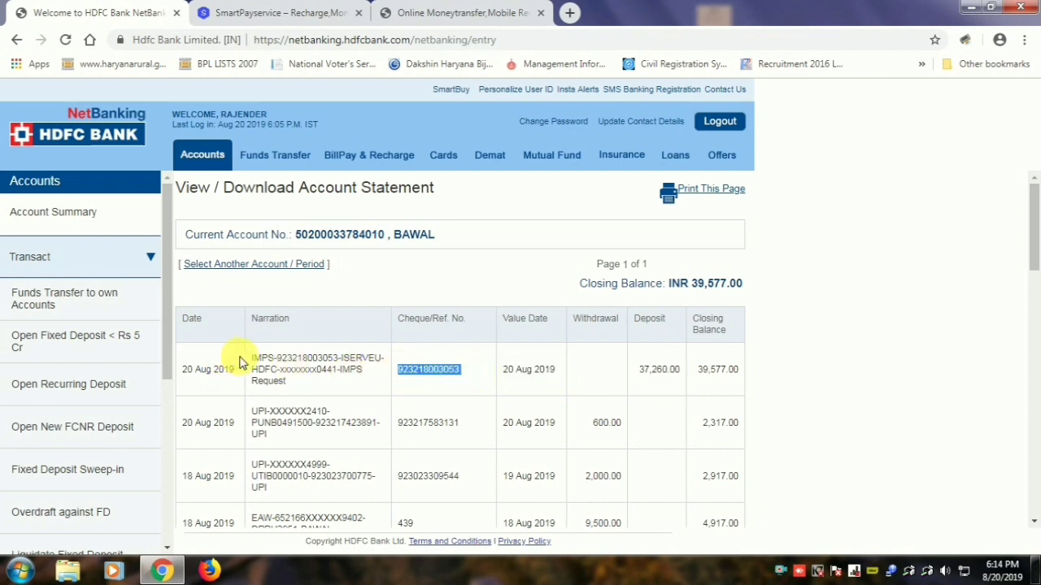
drag(252, 358, 391, 388)
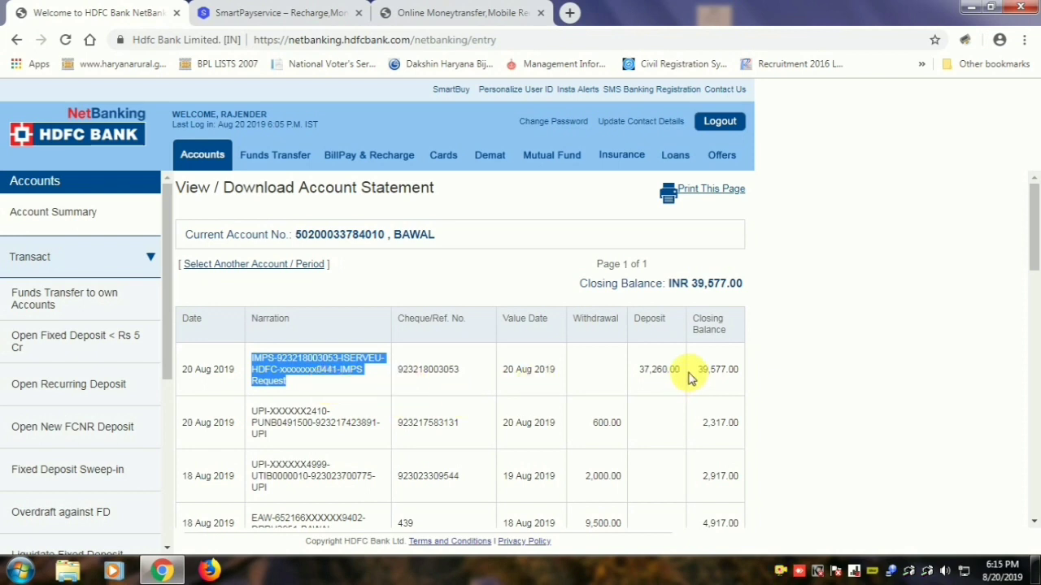
click(639, 373)
drag(639, 373, 690, 370)
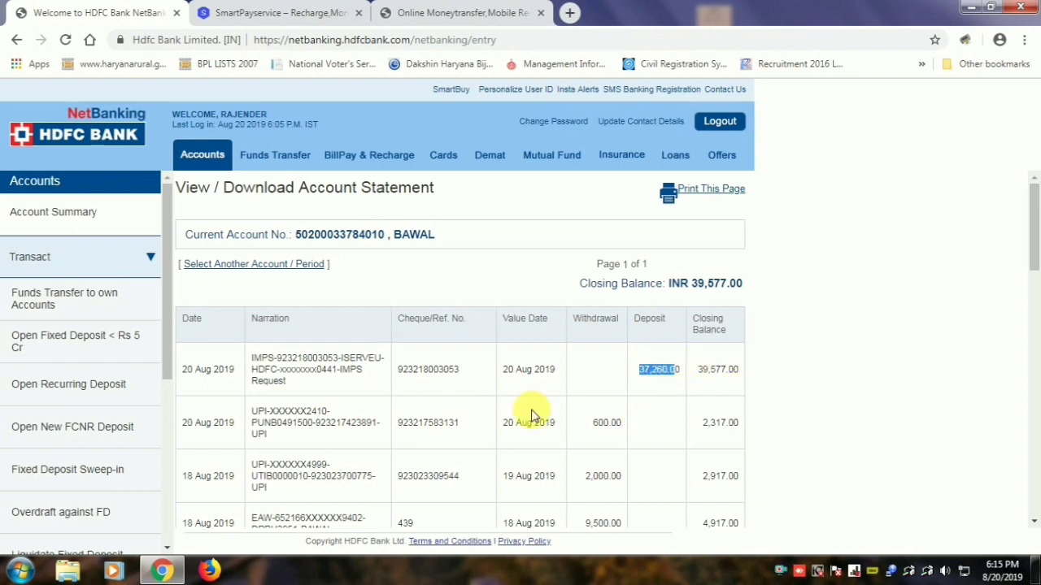
scroll(588, 420, down, 1)
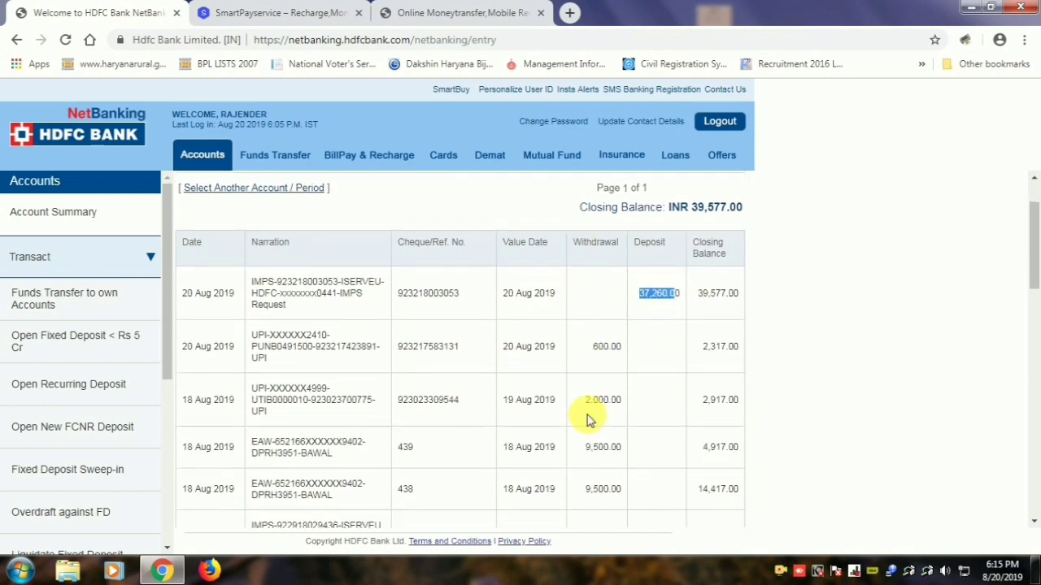
scroll(589, 421, up, 1)
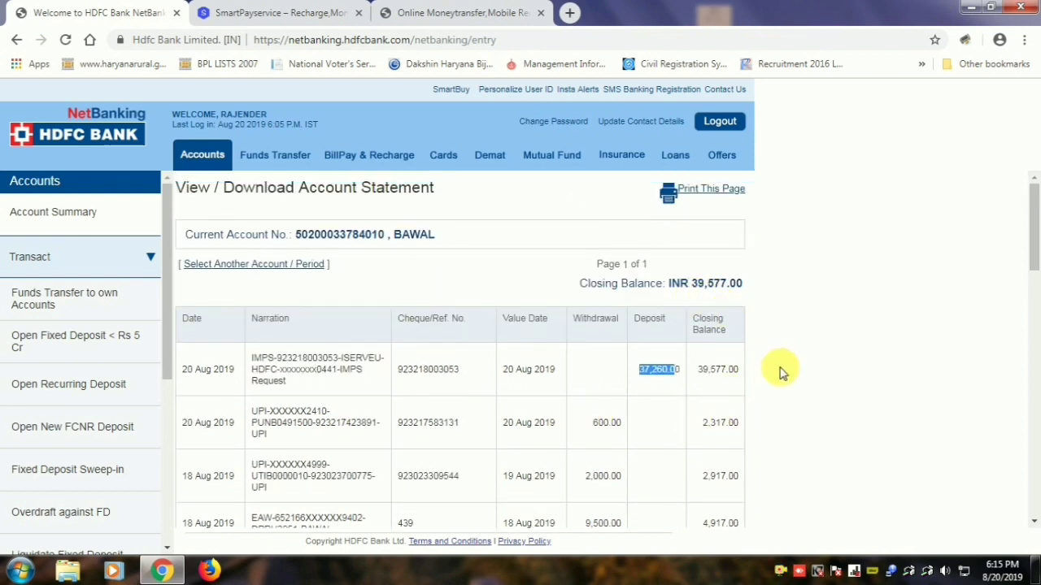
Step: Return to the AEPS Cashout page of the SmartPayservice agent portal
click(244, 13)
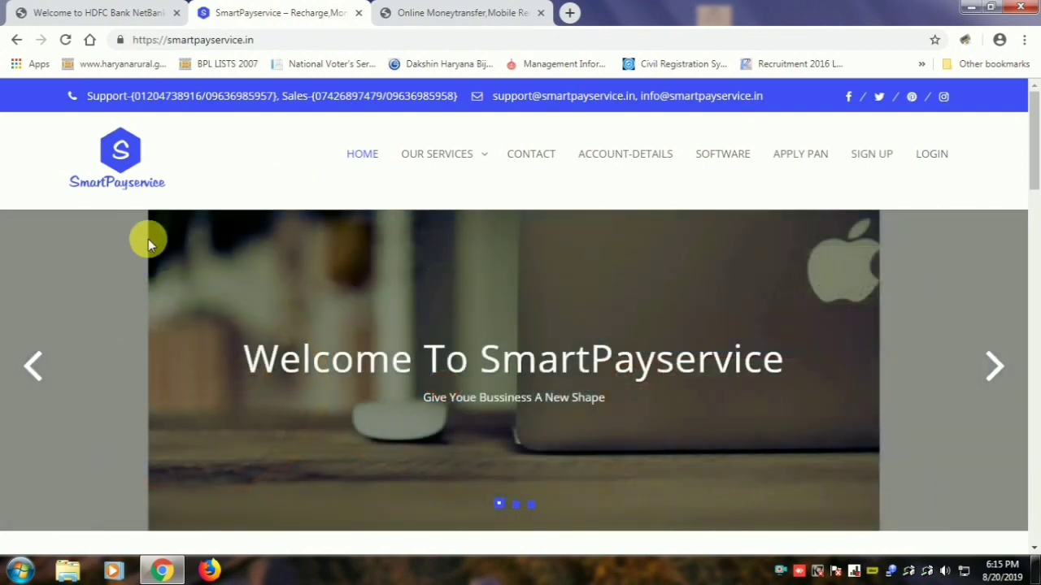
click(462, 13)
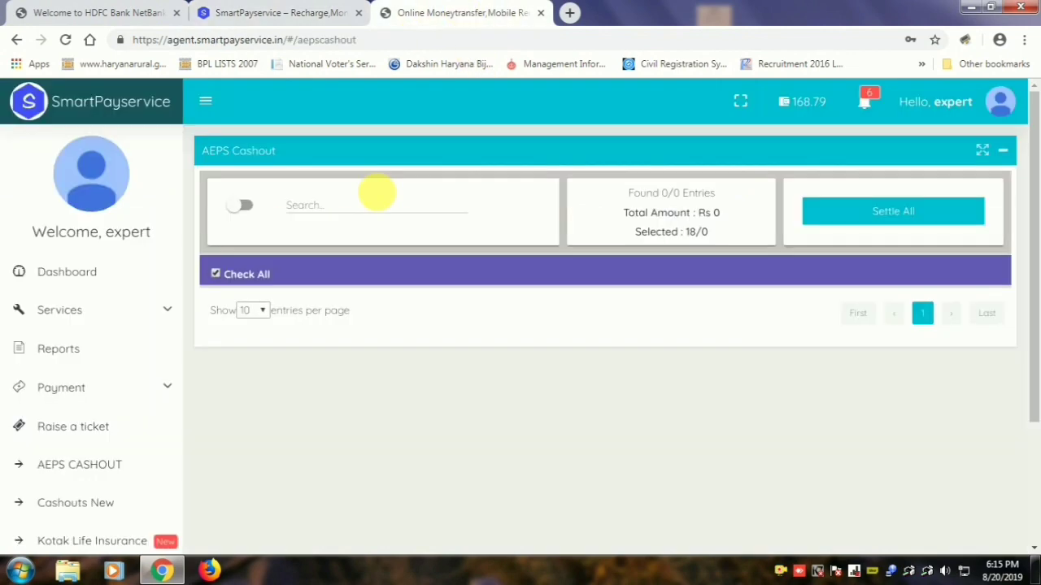